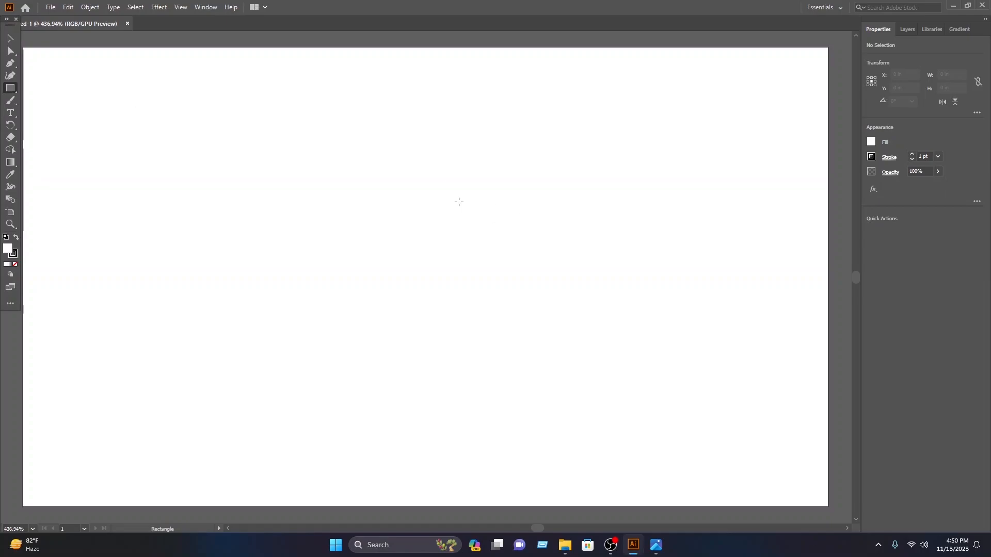
Step: Draw a square about 0.67 in wide near the middle of the artboard, with black fill and no stroke
{"action": "left_click_drag", "start_coordinate": [356, 170], "coordinate": [474, 323]}
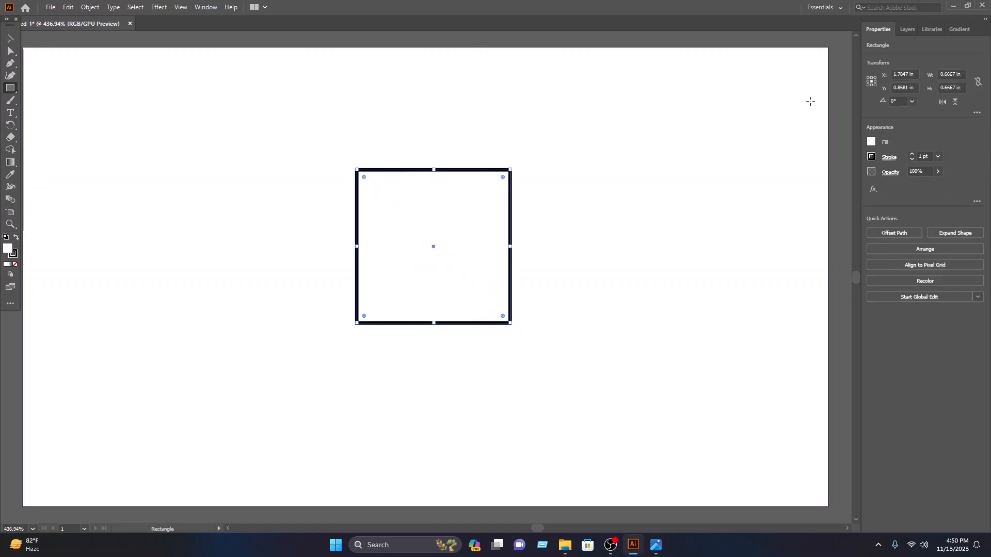
{"action": "left_click", "coordinate": [878, 143]}
{"action": "left_click", "coordinate": [875, 143]}
{"action": "left_click", "coordinate": [874, 140]}
{"action": "left_click", "coordinate": [780, 178]}
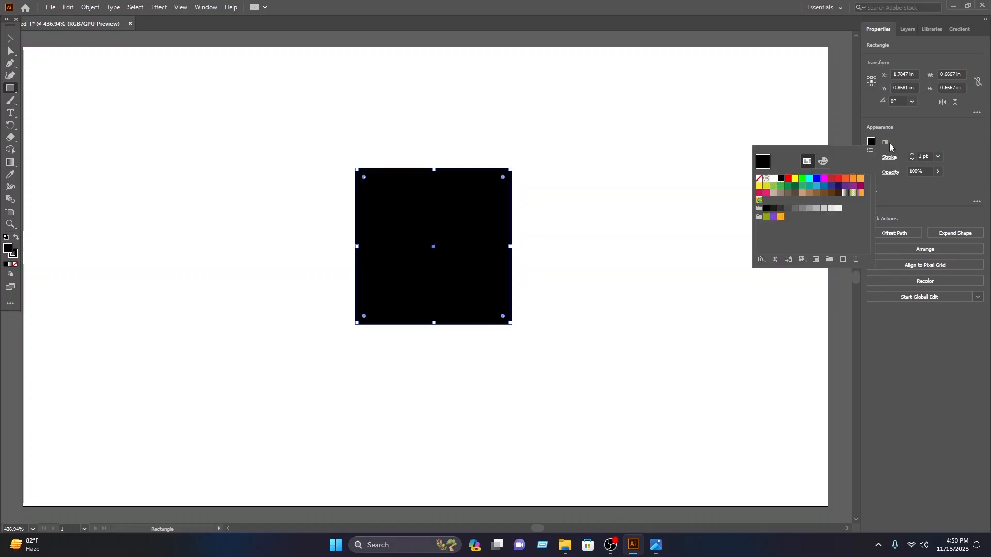
{"action": "left_click", "coordinate": [871, 157]}
{"action": "left_click", "coordinate": [758, 194]}
Step: Enlarge the black square to about 0.91 in and reposition it near the centre of the artboard
{"action": "left_click", "coordinate": [10, 38]}
{"action": "left_click_drag", "start_coordinate": [508, 171], "coordinate": [668, 110]}
{"action": "left_click_drag", "start_coordinate": [489, 206], "coordinate": [473, 259]}
{"action": "left_click", "coordinate": [17, 46]}
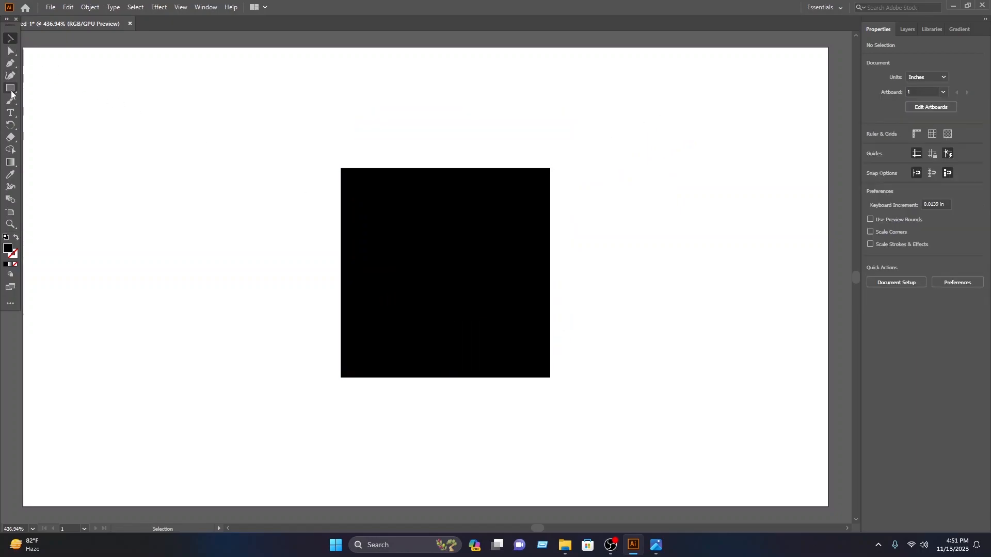
Step: Draw a circle about 0.57 in wide, fill it white and place it inside the black square
{"action": "left_click", "coordinate": [11, 87]}
{"action": "left_click", "coordinate": [61, 100]}
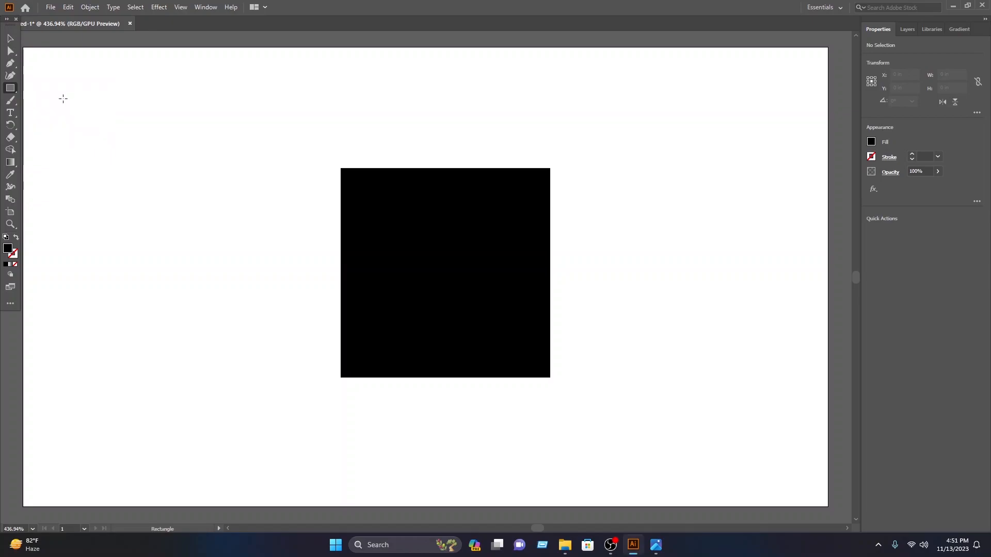
{"action": "left_click_drag", "start_coordinate": [417, 241], "coordinate": [520, 368]}
{"action": "left_click", "coordinate": [11, 40]}
{"action": "left_click_drag", "start_coordinate": [512, 315], "coordinate": [484, 276]}
{"action": "left_click", "coordinate": [872, 141]}
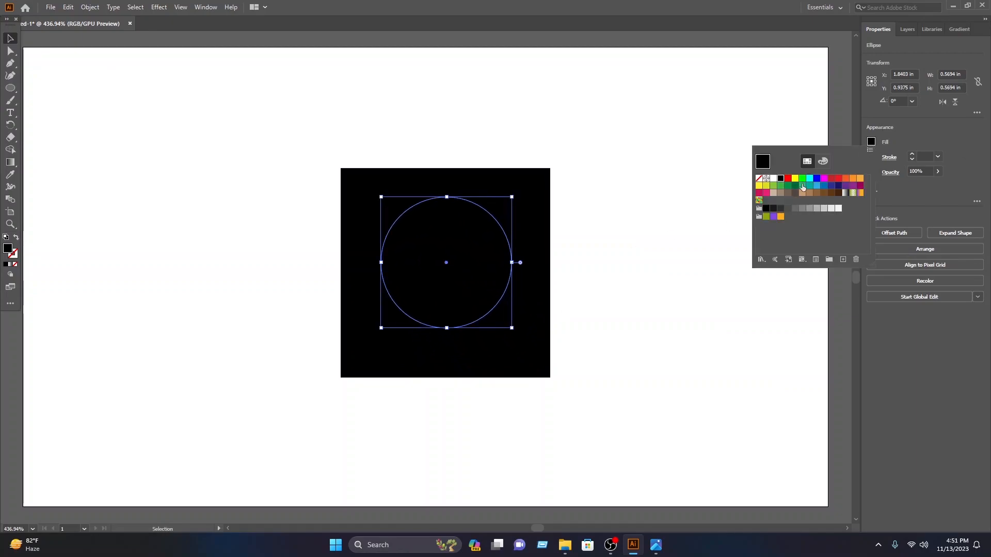
{"action": "left_click", "coordinate": [773, 179]}
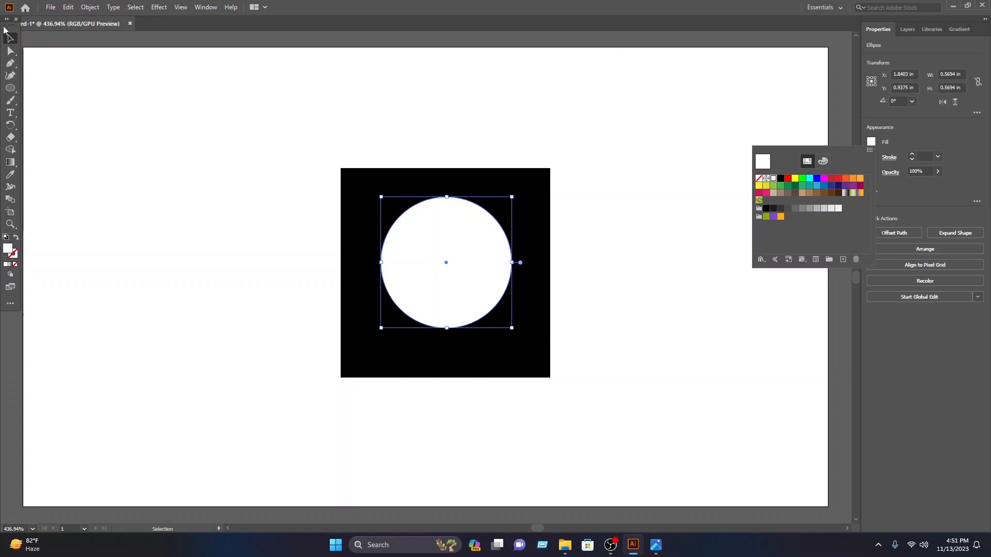
{"action": "left_click", "coordinate": [489, 231]}
{"action": "left_click_drag", "start_coordinate": [462, 236], "coordinate": [467, 242]}
Step: Round all four corners of the black square moderately
{"action": "left_click", "coordinate": [542, 182]}
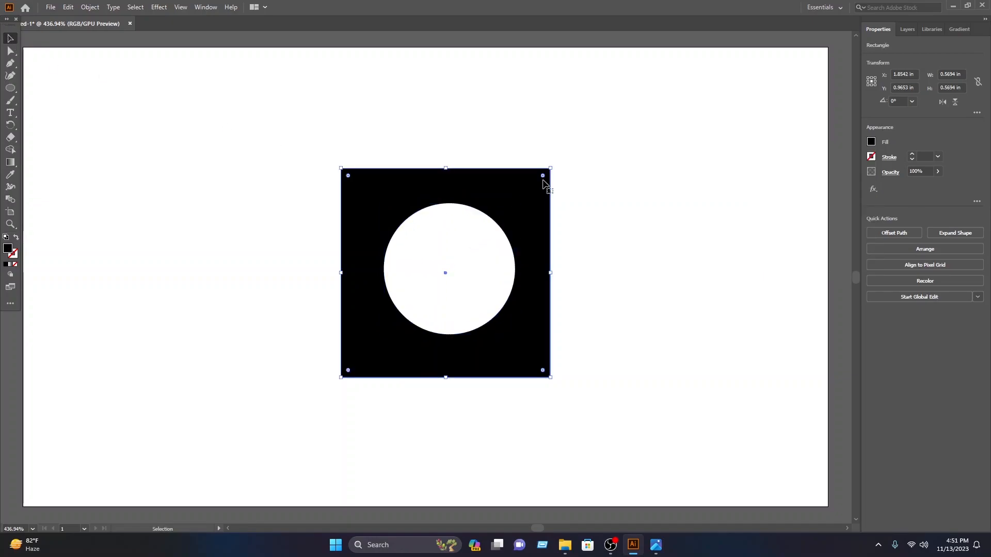
{"action": "left_click_drag", "start_coordinate": [348, 176], "coordinate": [361, 190]}
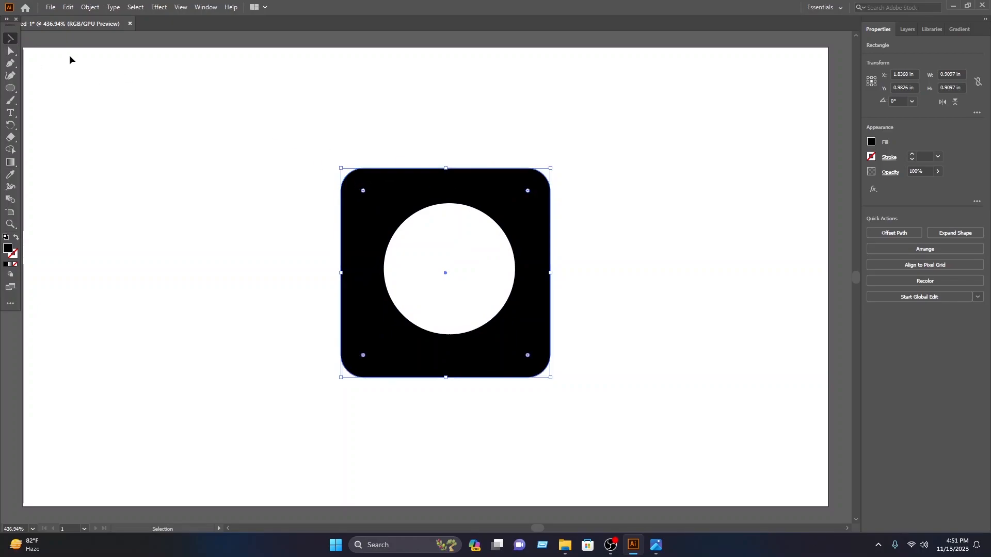
{"action": "left_click", "coordinate": [289, 94]}
Step: Enlarge the white circle to about 0.625 in and reposition it within the rounded square
{"action": "left_click_drag", "start_coordinate": [478, 263], "coordinate": [475, 265]}
{"action": "left_click", "coordinate": [660, 226]}
{"action": "scroll", "coordinate": [494, 270], "scroll_direction": "up", "scroll_amount": 2}
{"action": "left_click", "coordinate": [495, 270]}
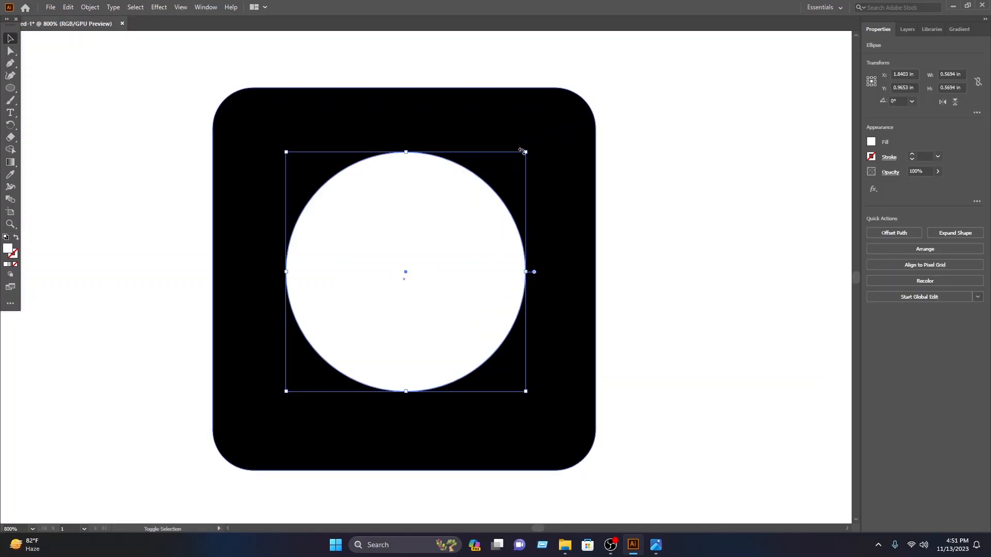
{"action": "left_click_drag", "start_coordinate": [527, 152], "coordinate": [549, 128]}
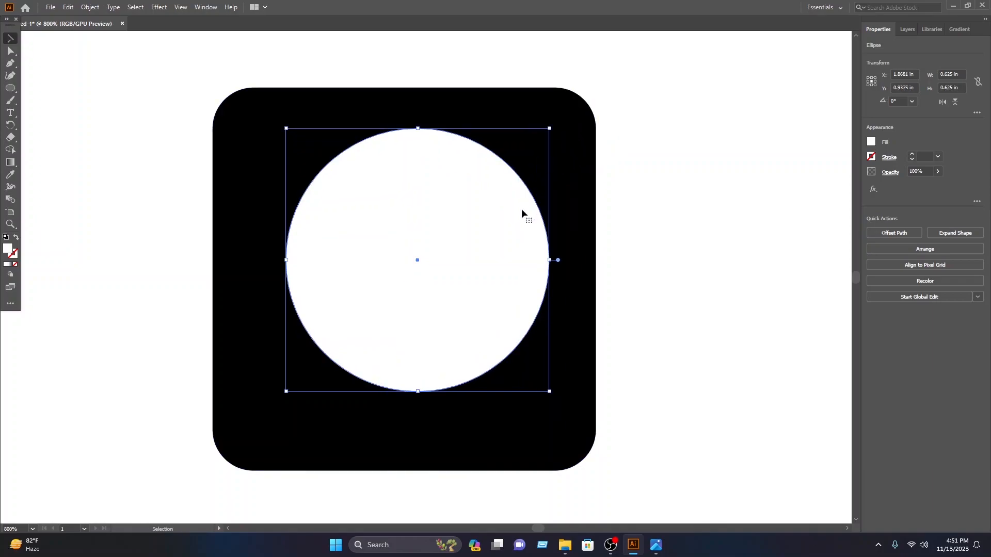
{"action": "left_click_drag", "start_coordinate": [517, 227], "coordinate": [474, 247]}
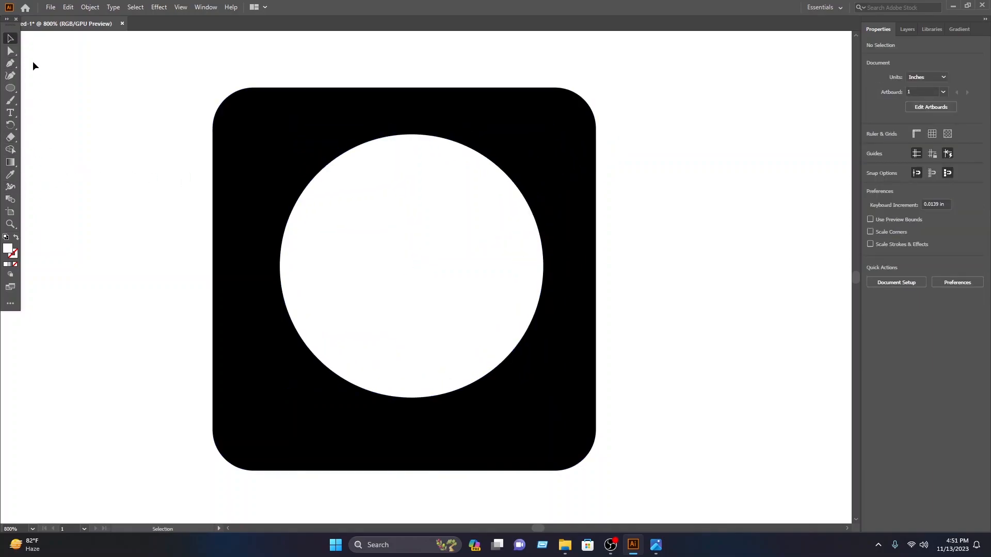
Step: Add the letter N as black text, scale it to about 46 pt and place it over the white circle
{"action": "left_click", "coordinate": [9, 113]}
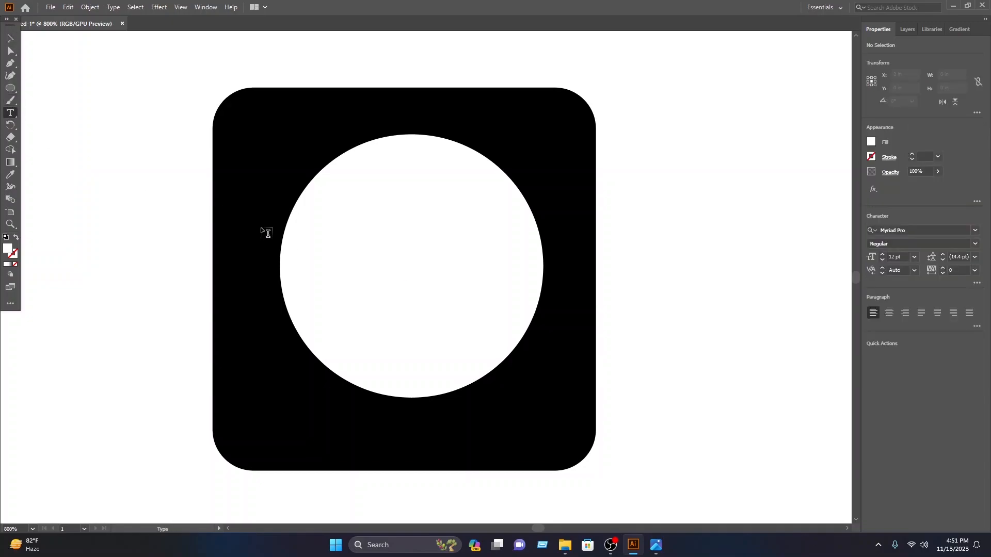
{"action": "left_click", "coordinate": [386, 240]}
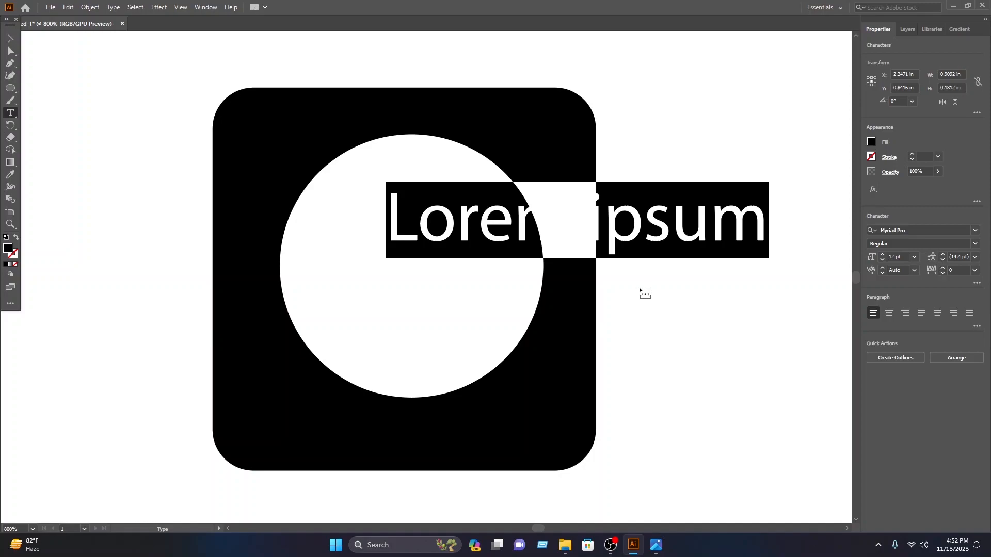
{"action": "type", "text": "N"}
{"action": "key", "text": "Escape"}
{"action": "left_click_drag", "start_coordinate": [431, 181], "coordinate": [423, 363]}
{"action": "left_click_drag", "start_coordinate": [456, 291], "coordinate": [603, 135]}
{"action": "left_click_drag", "start_coordinate": [512, 288], "coordinate": [494, 330]}
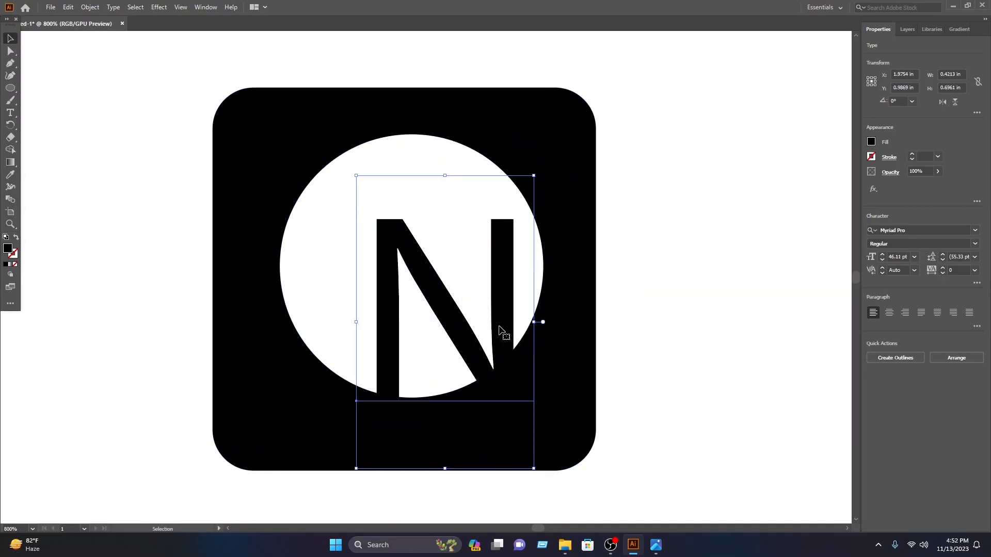
Step: Enlarge the N to about 58 pt and position it so it spans the height of the white circle
{"action": "left_click", "coordinate": [665, 291]}
{"action": "left_click", "coordinate": [509, 274]}
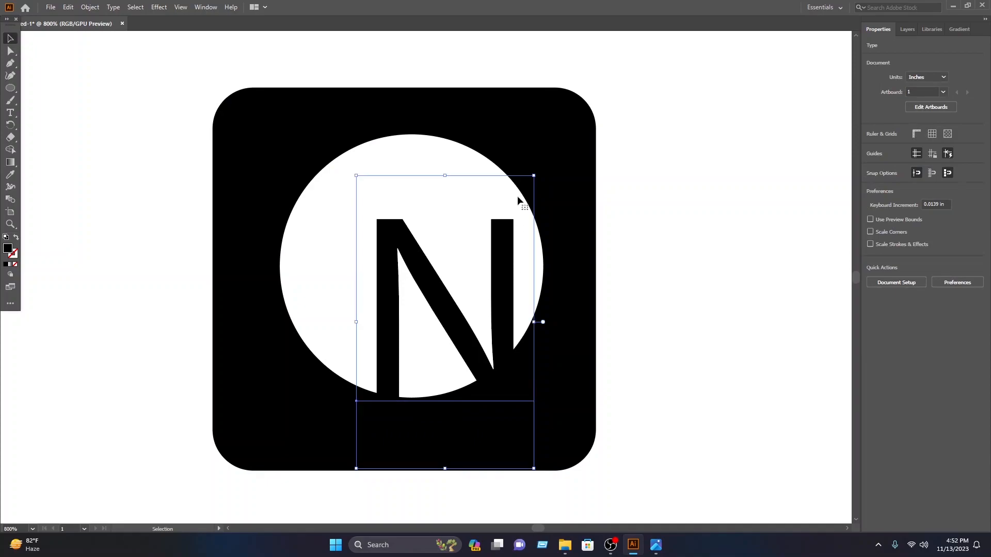
{"action": "left_click_drag", "start_coordinate": [542, 161], "coordinate": [573, 110]}
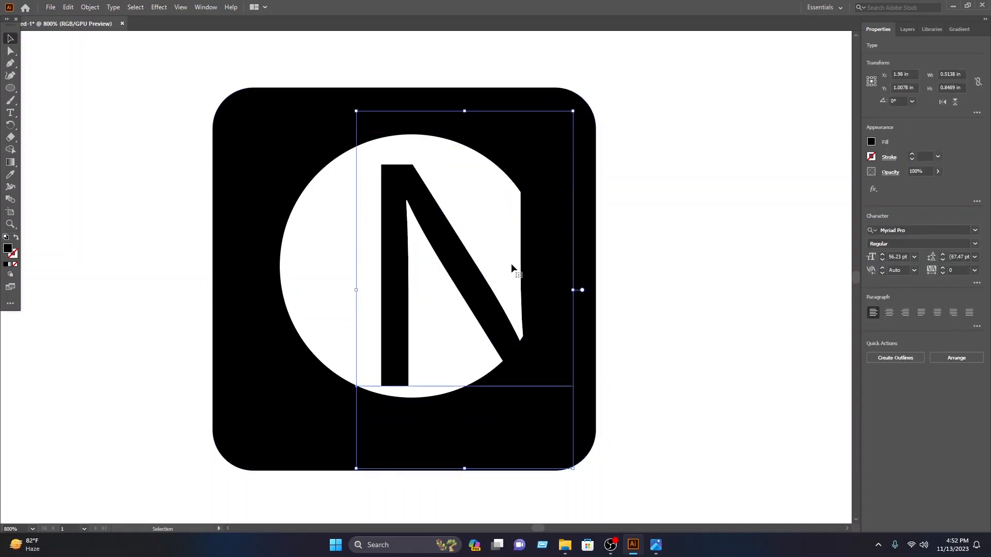
{"action": "left_click_drag", "start_coordinate": [523, 315], "coordinate": [490, 331]}
{"action": "key", "text": "Down"}
{"action": "key", "text": "Down"}
{"action": "key", "text": "Up"}
{"action": "key", "text": "Up"}
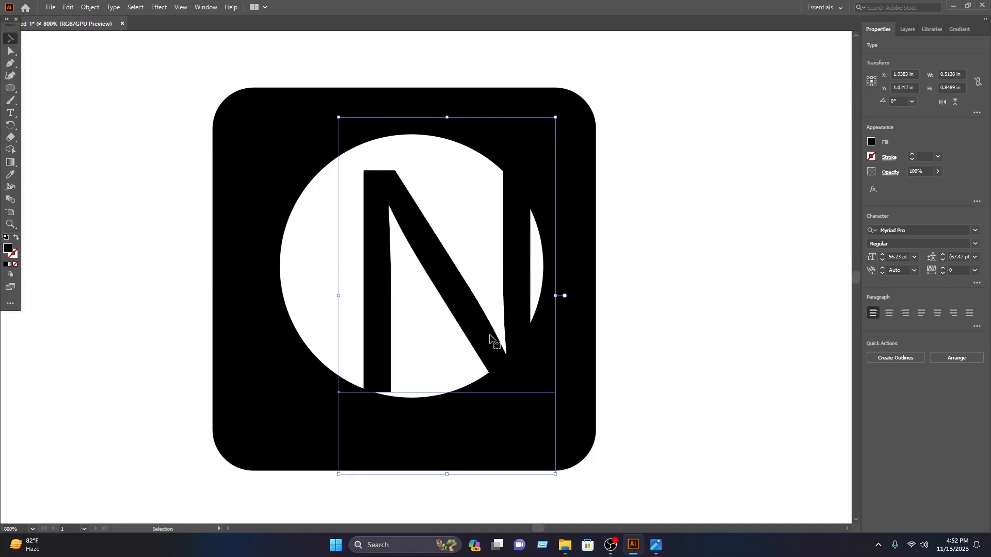
{"action": "left_click_drag", "start_coordinate": [338, 297], "coordinate": [333, 298]}
Step: Change the font of the letter N to MS ゴシック
{"action": "key", "text": "t"}
{"action": "left_click", "coordinate": [511, 287]}
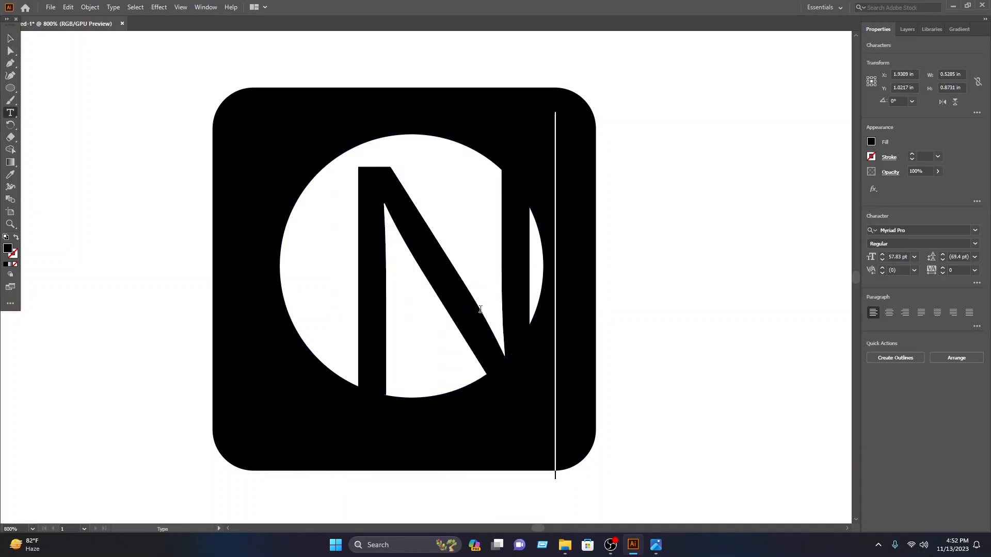
{"action": "double_click", "coordinate": [449, 297]}
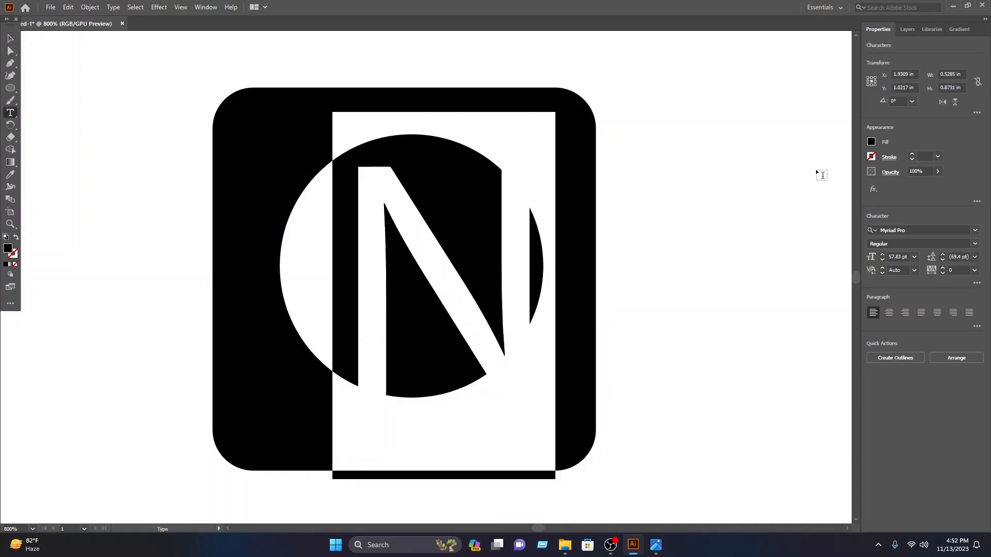
{"action": "left_click", "coordinate": [976, 231]}
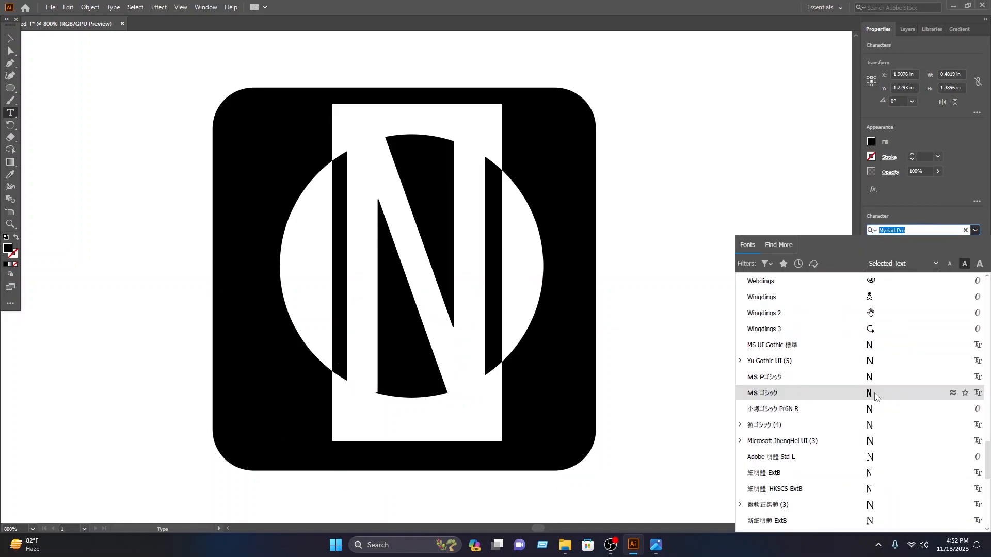
{"action": "left_click", "coordinate": [875, 396]}
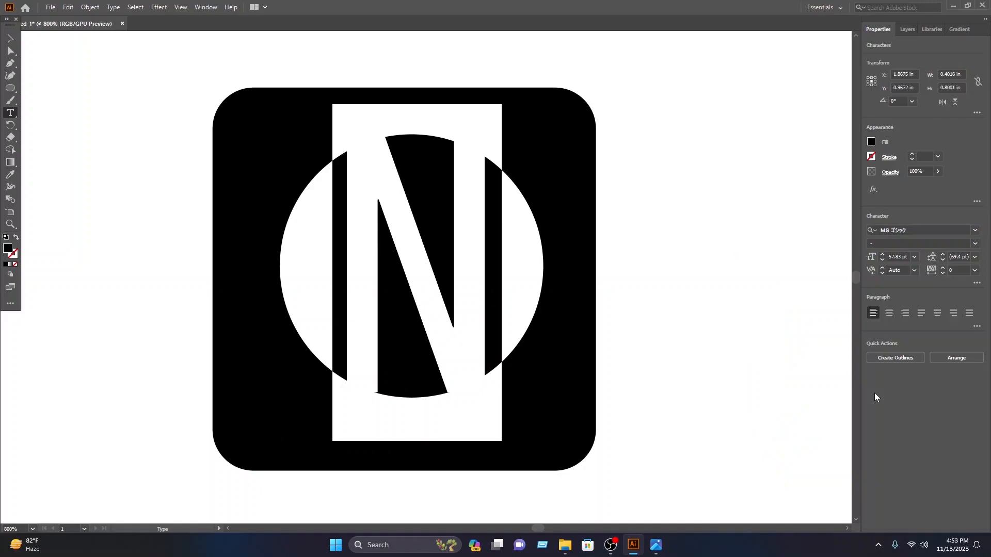
Step: Fine-tune the vertical fit of the N so it crosses both the upper and lower edges of the circle
{"action": "left_click", "coordinate": [9, 38]}
{"action": "left_click", "coordinate": [123, 78]}
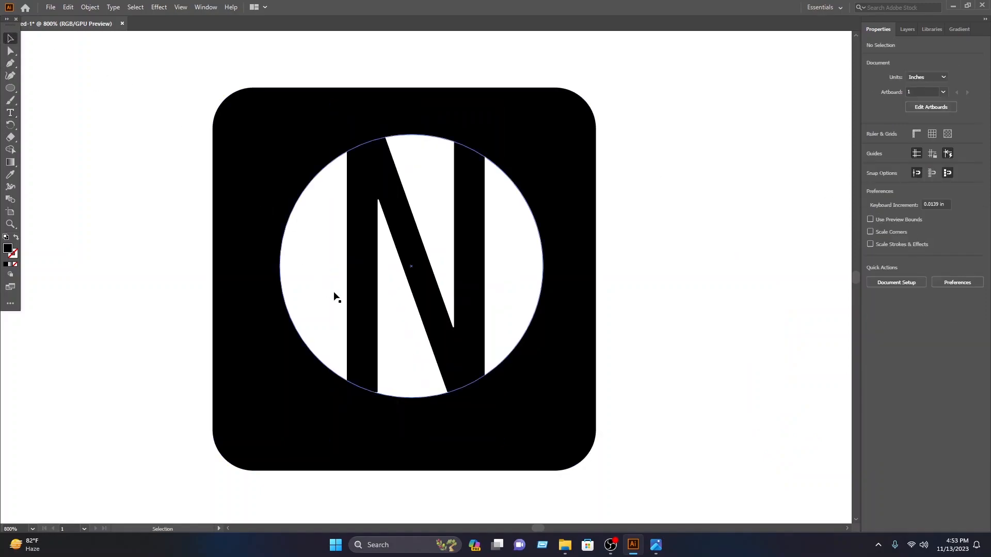
{"action": "left_click", "coordinate": [420, 307]}
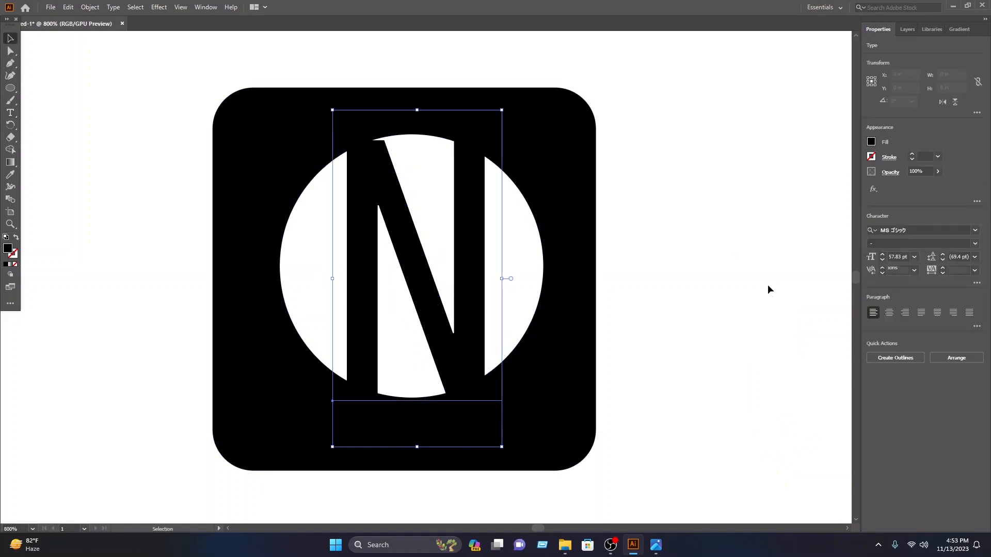
{"action": "key", "text": "Up"}
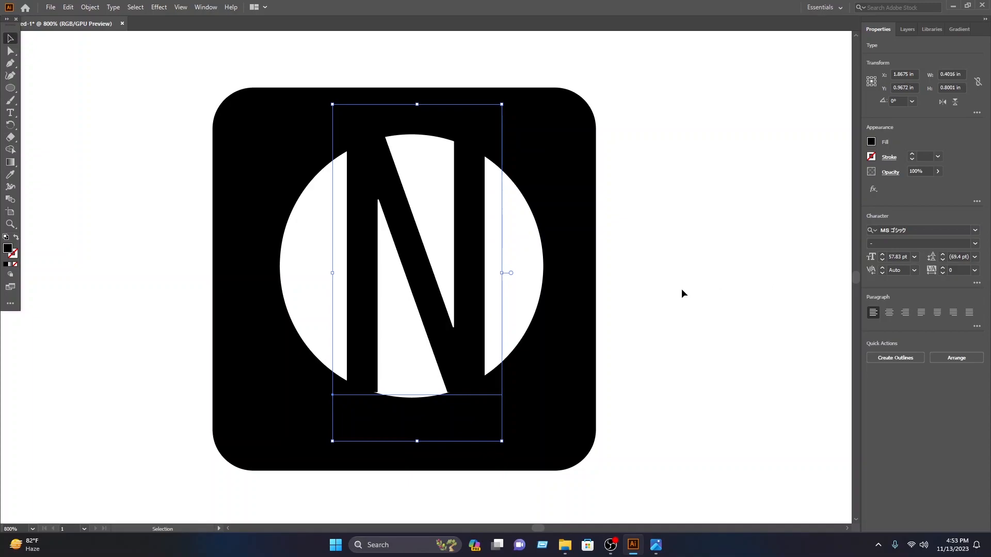
{"action": "left_click_drag", "start_coordinate": [417, 441], "coordinate": [419, 448]}
{"action": "left_click", "coordinate": [114, 66]}
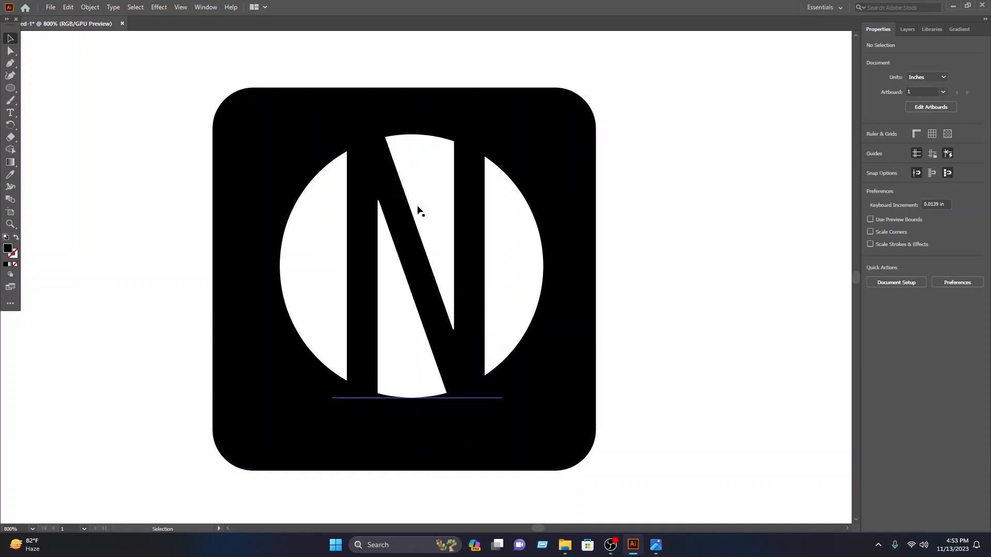
Step: Draw a closed five-point Pen path covering the white gap between the N's diagonal and its right stem
{"action": "left_click", "coordinate": [9, 63]}
{"action": "left_click", "coordinate": [367, 128]}
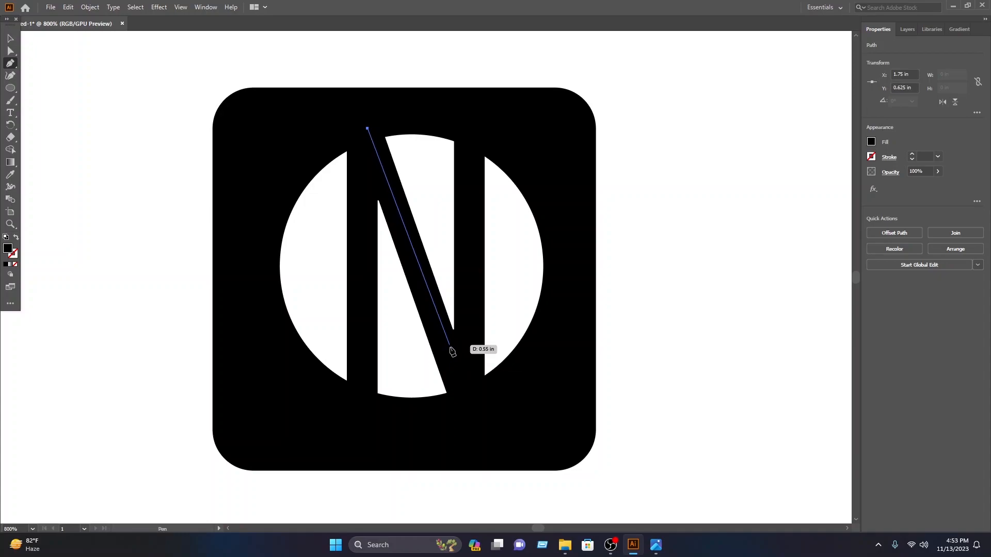
{"action": "left_click", "coordinate": [449, 345]}
{"action": "left_click", "coordinate": [467, 345]}
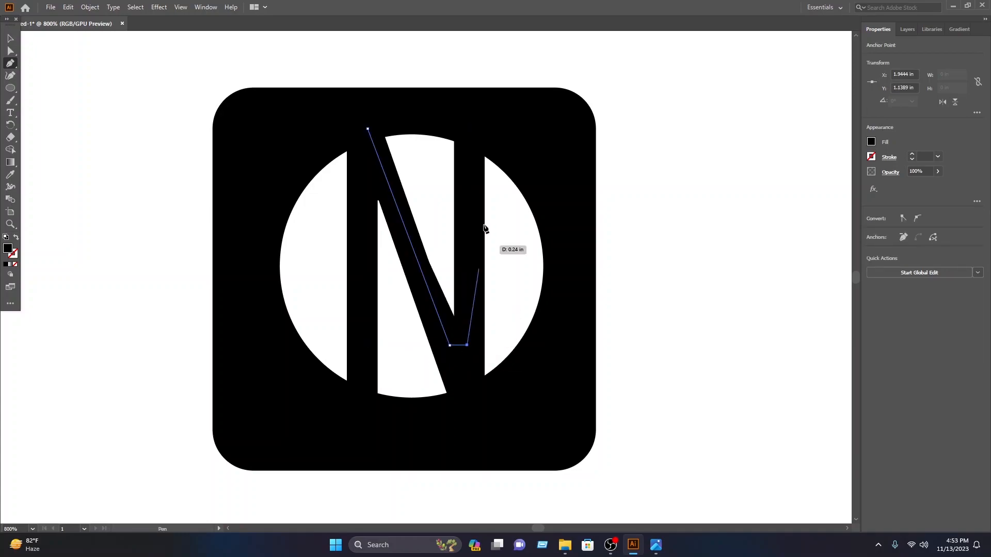
{"action": "left_click", "coordinate": [473, 106]}
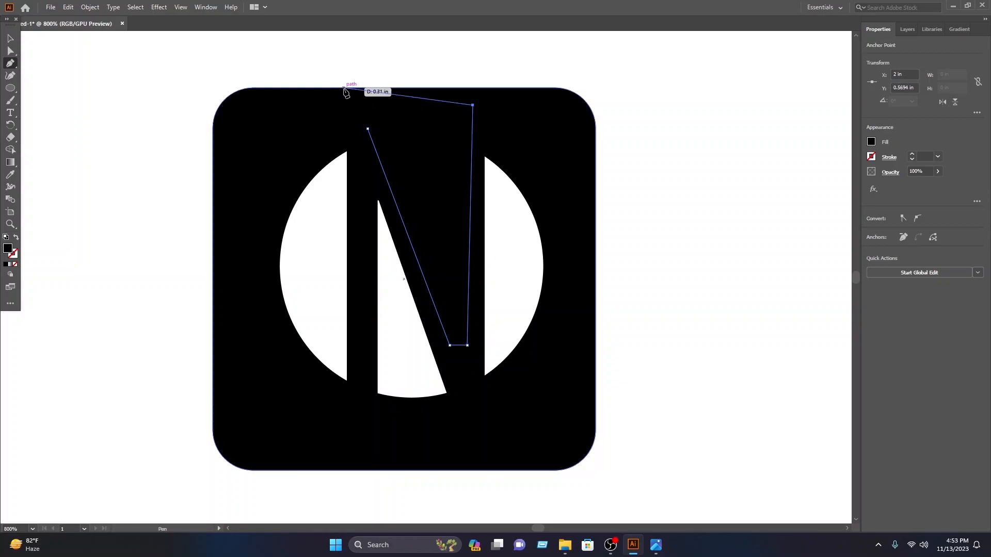
{"action": "left_click", "coordinate": [356, 105]}
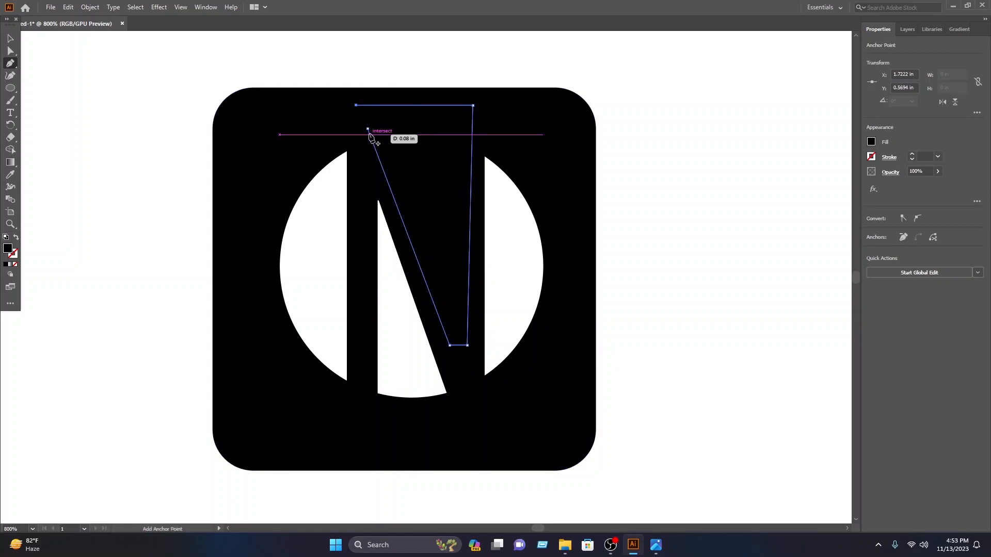
{"action": "left_click", "coordinate": [10, 38]}
{"action": "left_click", "coordinate": [208, 48]}
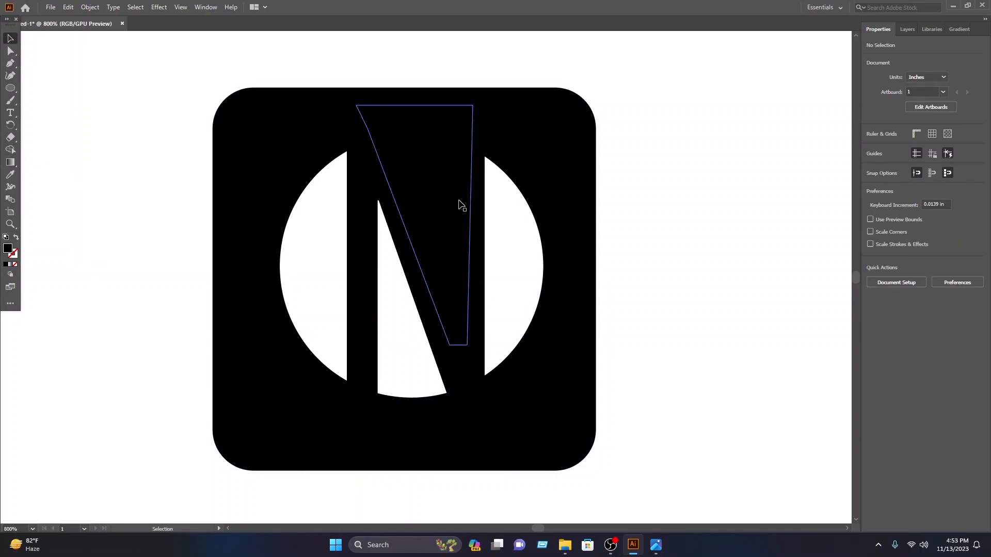
Step: Draw a closed four-point Pen path covering the white gap between the N's left stem and its diagonal
{"action": "left_click", "coordinate": [10, 63]}
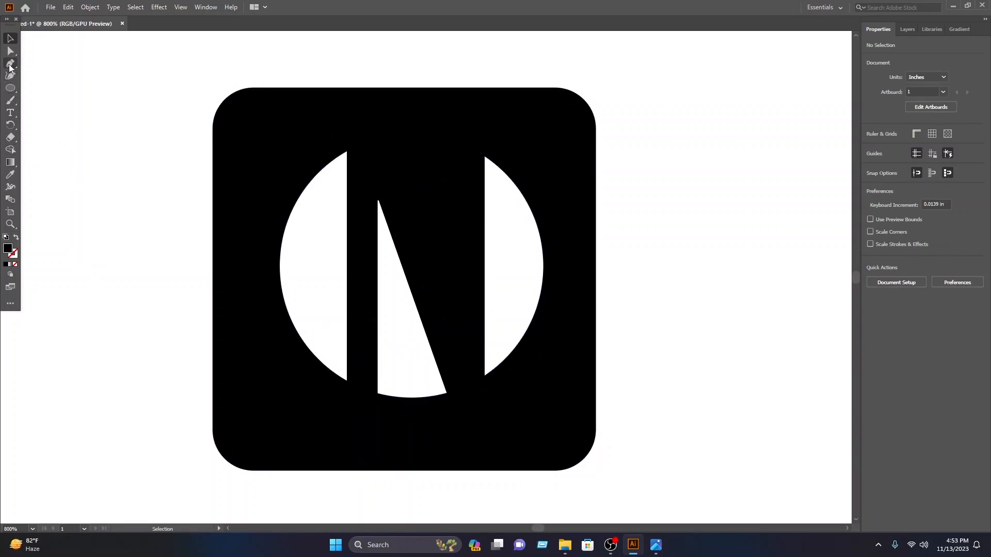
{"action": "left_click", "coordinate": [368, 286]}
{"action": "left_click", "coordinate": [368, 187]}
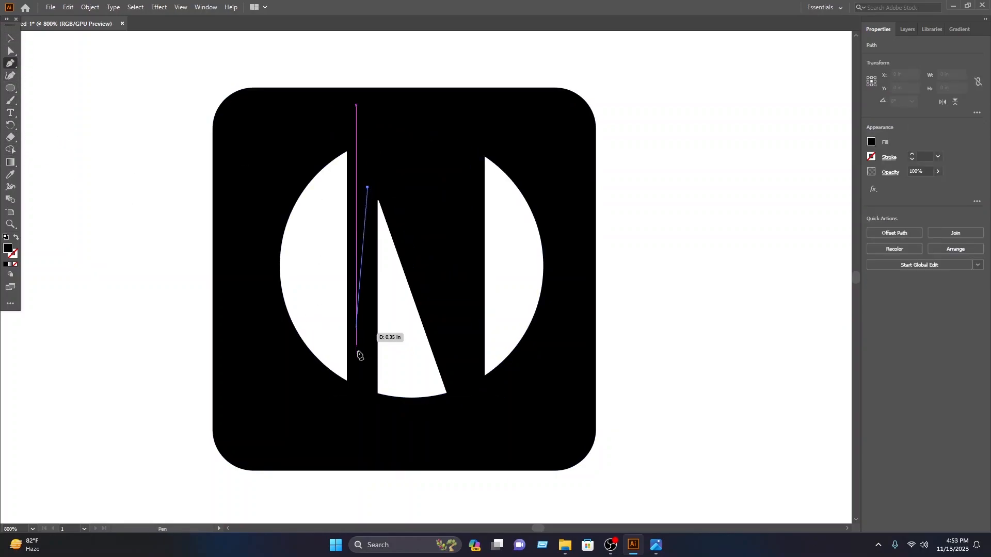
{"action": "left_click", "coordinate": [362, 403]}
{"action": "left_click", "coordinate": [461, 403]}
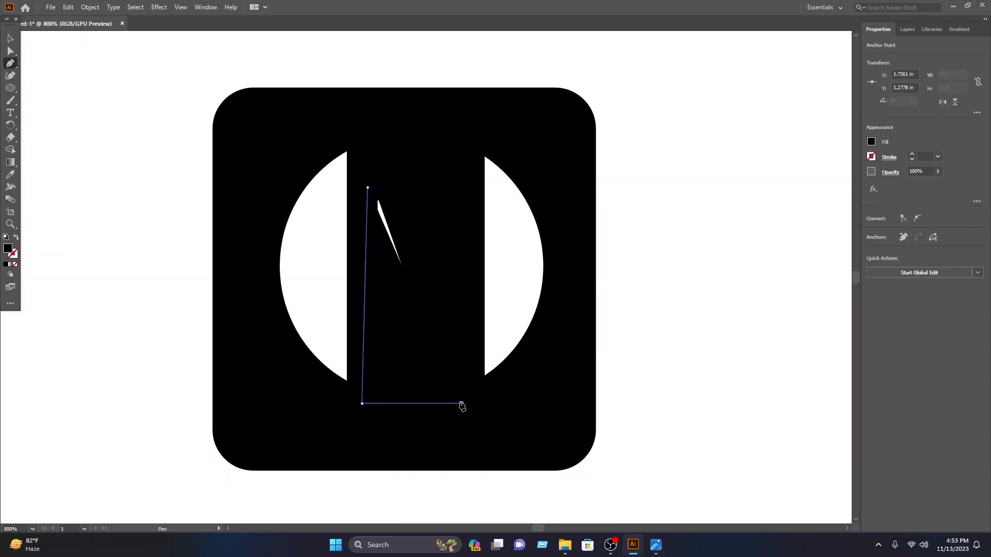
{"action": "left_click", "coordinate": [386, 188]}
{"action": "left_click", "coordinate": [367, 187]}
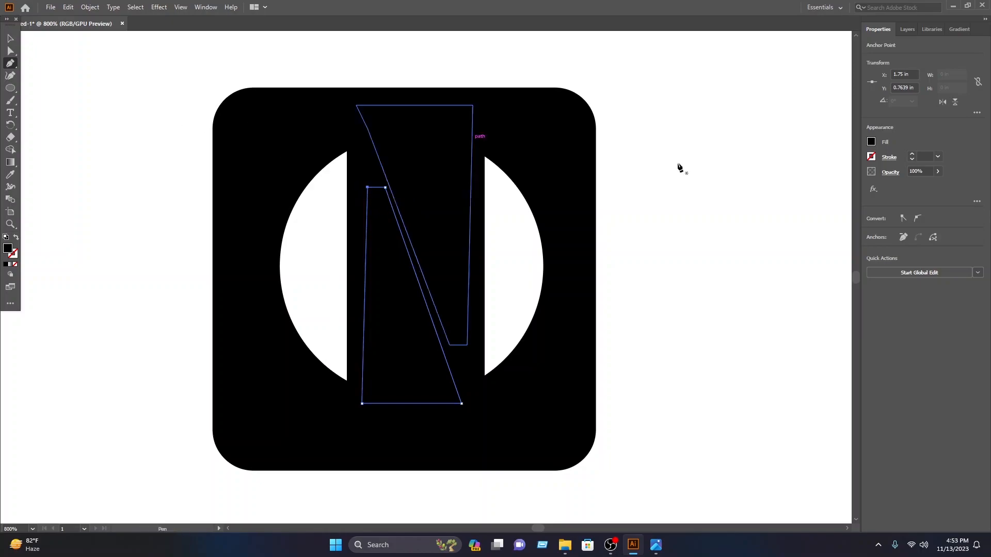
Step: Fill the four-point path between the N's left stem and diagonal with the dark red swatch C1272D
{"action": "left_click", "coordinate": [871, 143]}
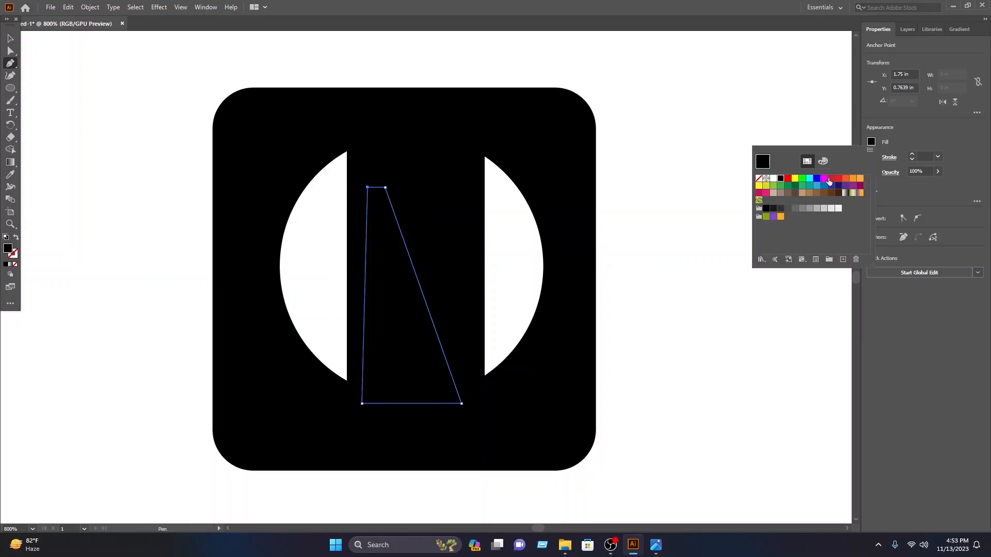
{"action": "left_click", "coordinate": [831, 179]}
{"action": "left_click", "coordinate": [45, 58], "text": "ctrl"}
{"action": "left_click", "coordinate": [138, 40]}
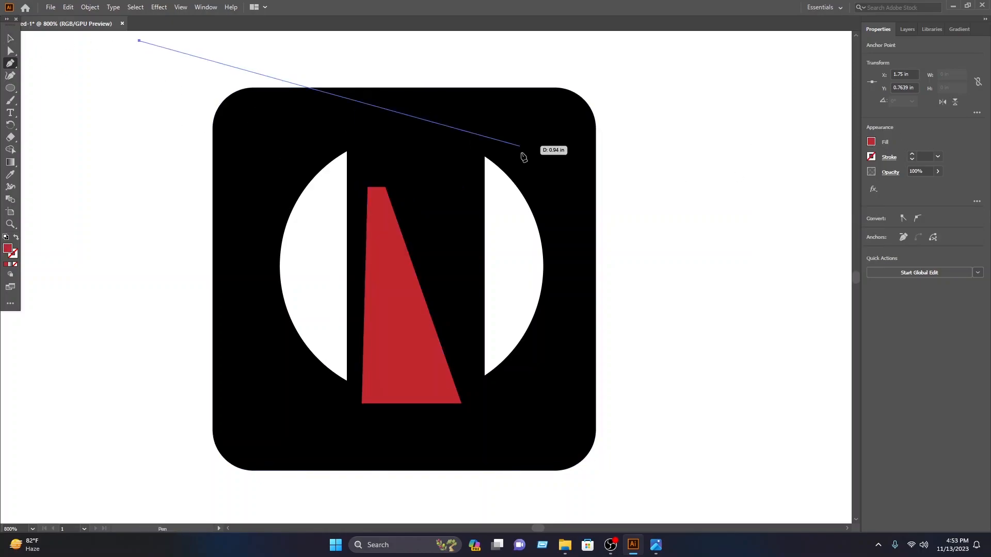
Step: Fill the five-point path between the N's diagonal and right stem with a medium gray swatch
{"action": "left_click", "coordinate": [10, 38]}
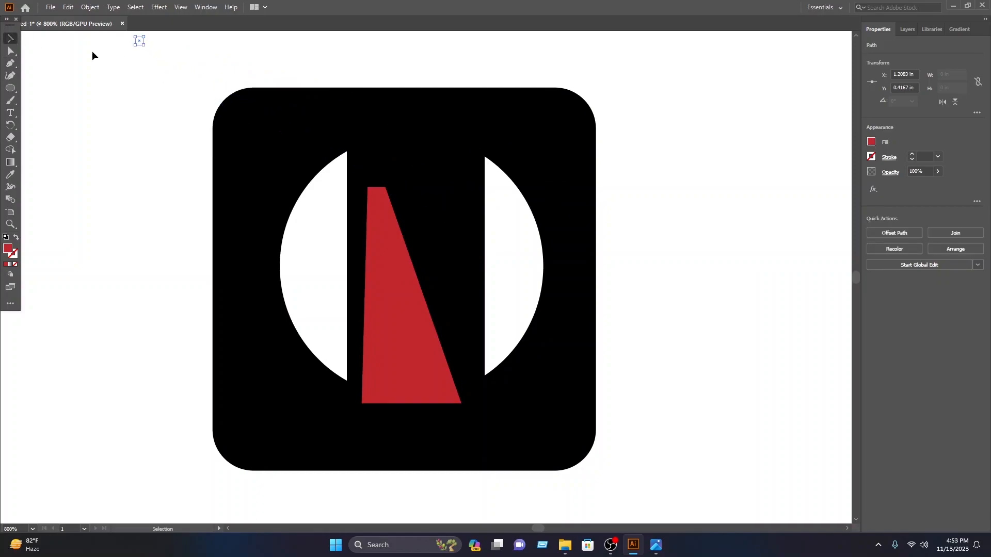
{"action": "left_click", "coordinate": [464, 210]}
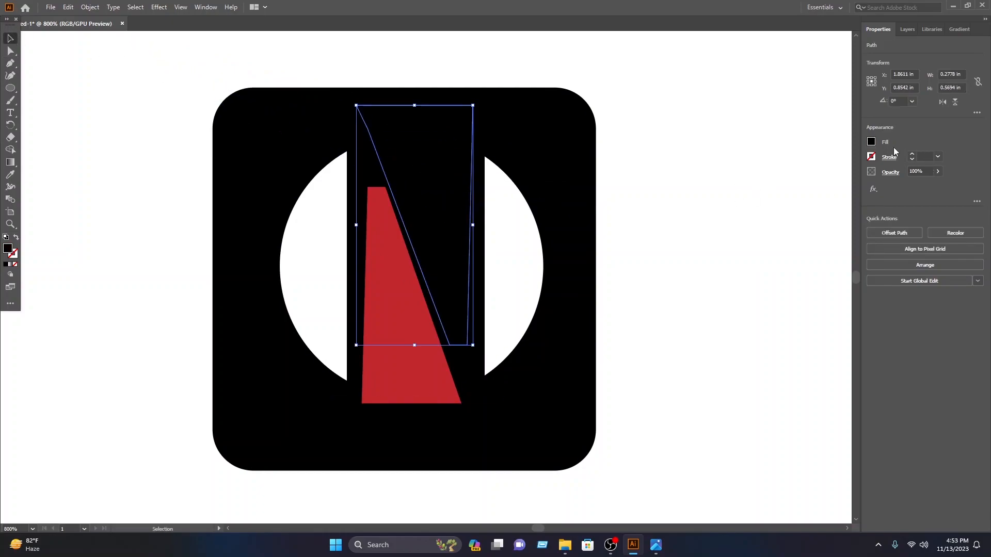
{"action": "left_click", "coordinate": [871, 142]}
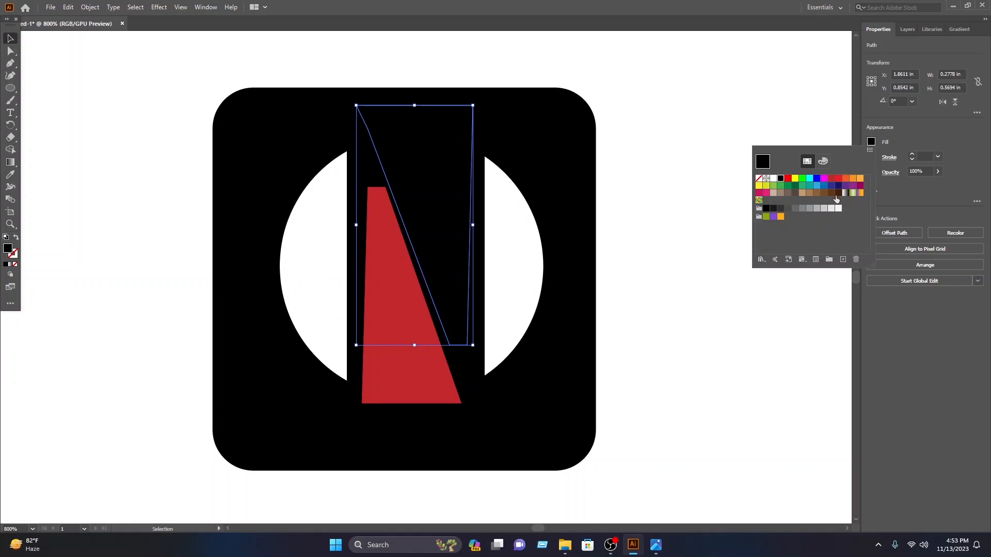
{"action": "left_click", "coordinate": [832, 209]}
{"action": "left_click", "coordinate": [817, 210]}
{"action": "left_click", "coordinate": [803, 211]}
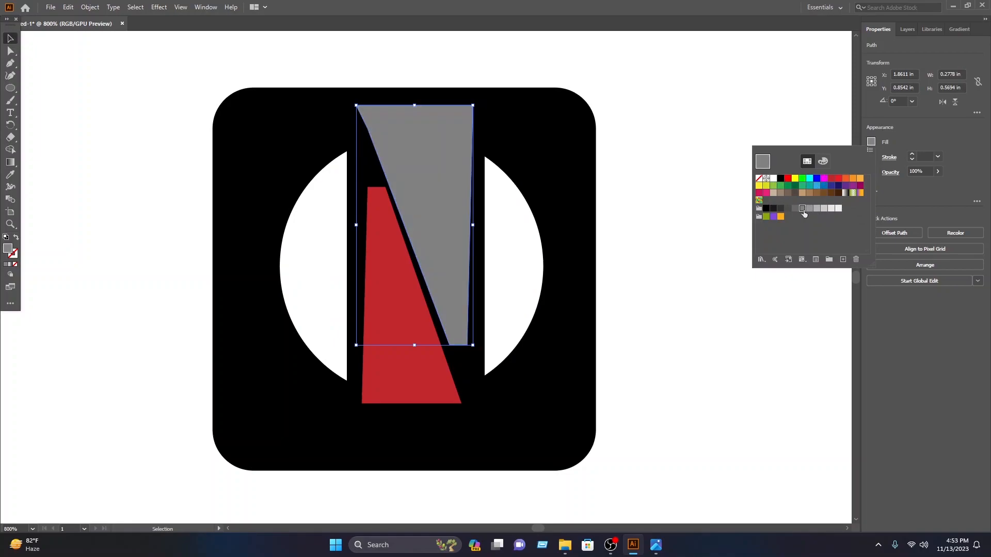
{"action": "left_click", "coordinate": [7, 41]}
{"action": "left_click", "coordinate": [111, 79]}
{"action": "left_click", "coordinate": [230, 138]}
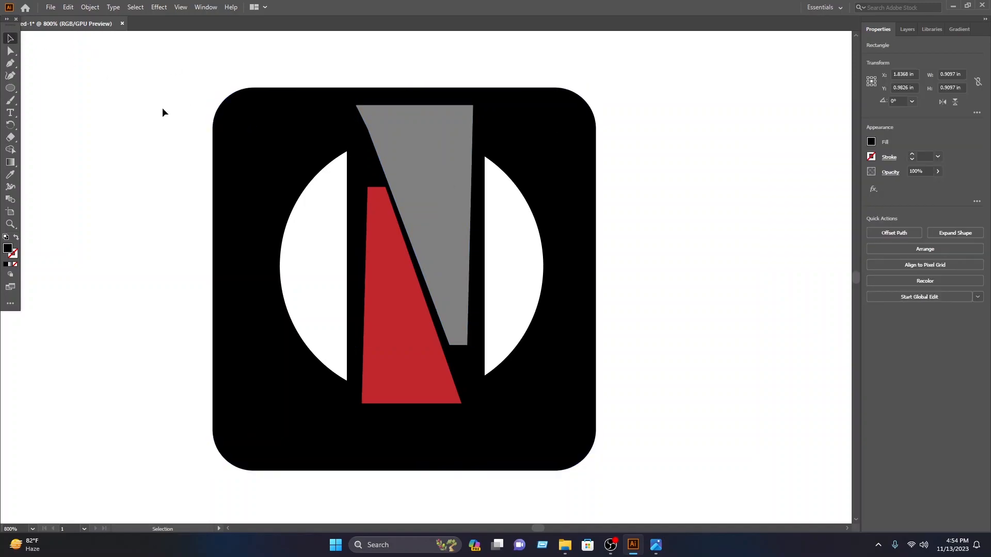
{"action": "left_click", "coordinate": [162, 112]}
Step: Try to send the letter N to the back of the stacking order
{"action": "left_click", "coordinate": [370, 164]}
{"action": "right_click", "coordinate": [370, 163]}
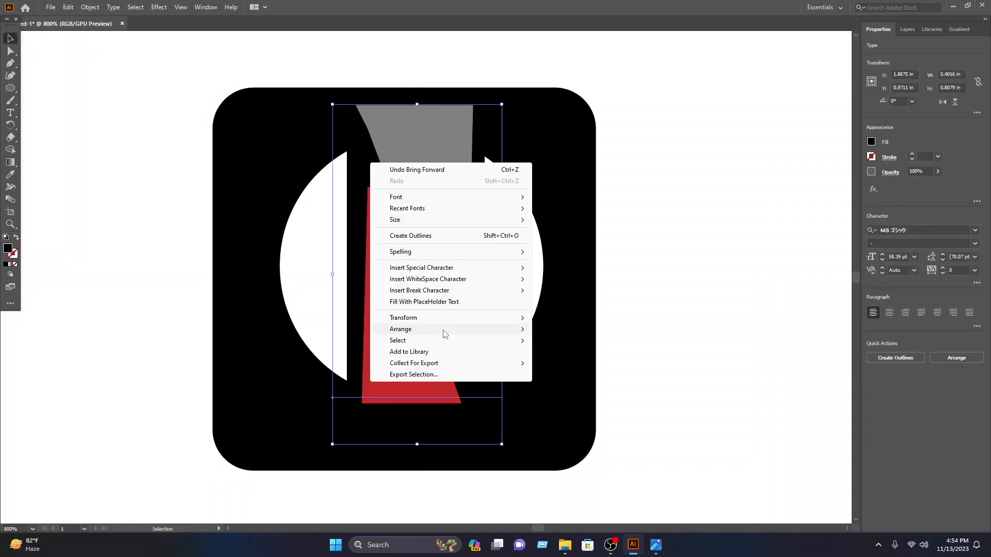
{"action": "mouse_move", "coordinate": [454, 330]}
{"action": "left_click", "coordinate": [567, 363]}
{"action": "key", "text": "ctrl+z"}
Step: Bring the letter N to the front, above the red and gray paths
{"action": "right_click", "coordinate": [471, 134]}
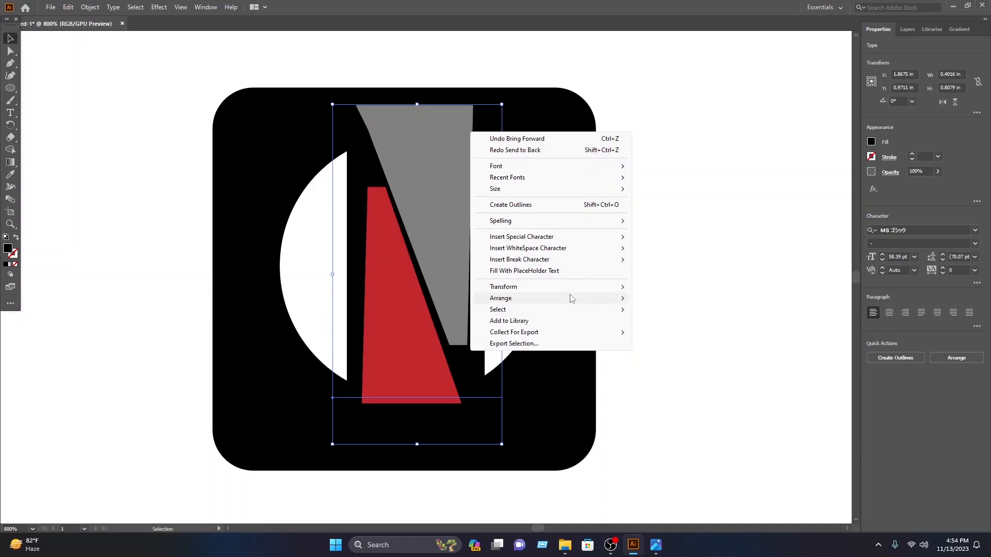
{"action": "mouse_move", "coordinate": [575, 298]}
{"action": "left_click", "coordinate": [687, 298]}
Step: Expand Layer 1 and hide the black rounded rectangle
{"action": "key", "text": "ctrl+a"}
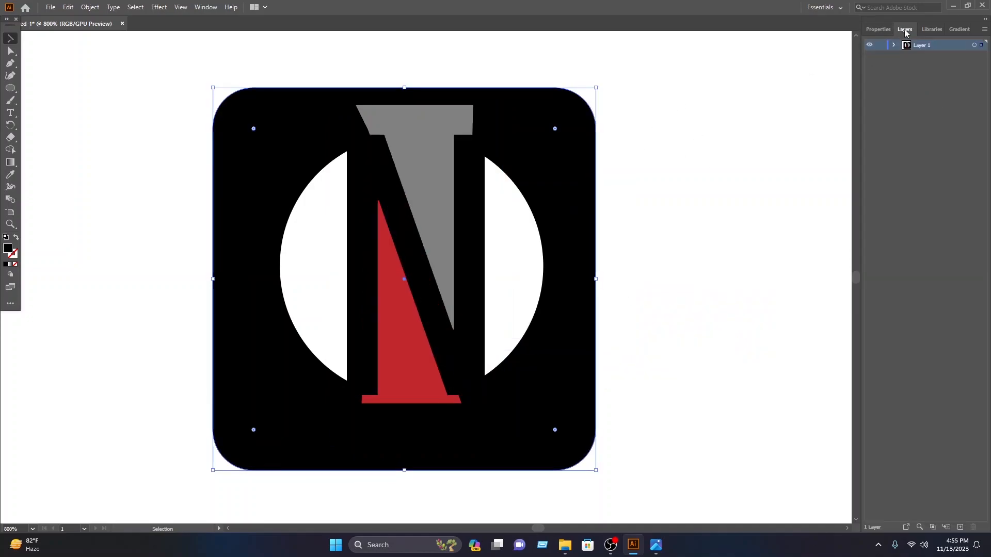
{"action": "left_click", "coordinate": [895, 45]}
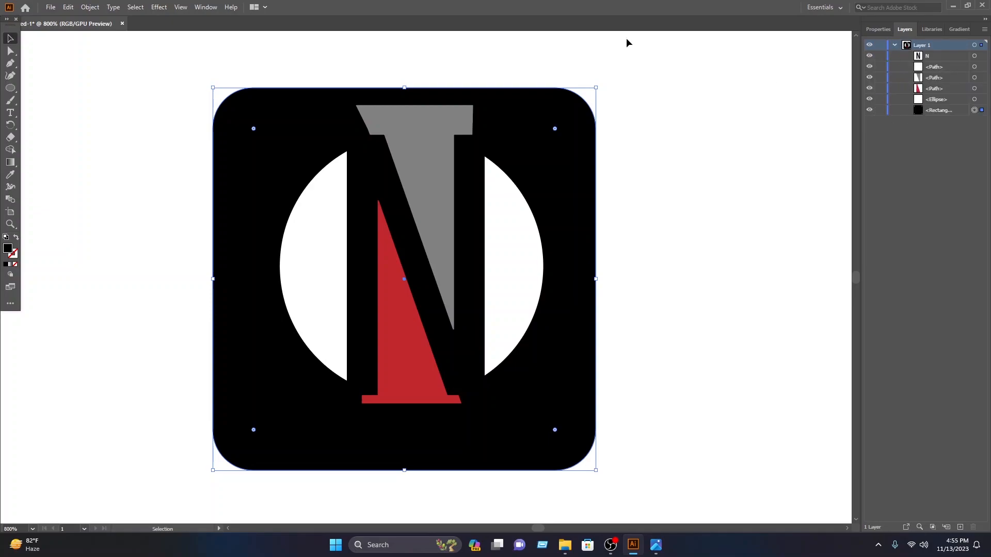
{"action": "left_click", "coordinate": [868, 110]}
{"action": "left_click", "coordinate": [422, 135]}
{"action": "left_click", "coordinate": [646, 190]}
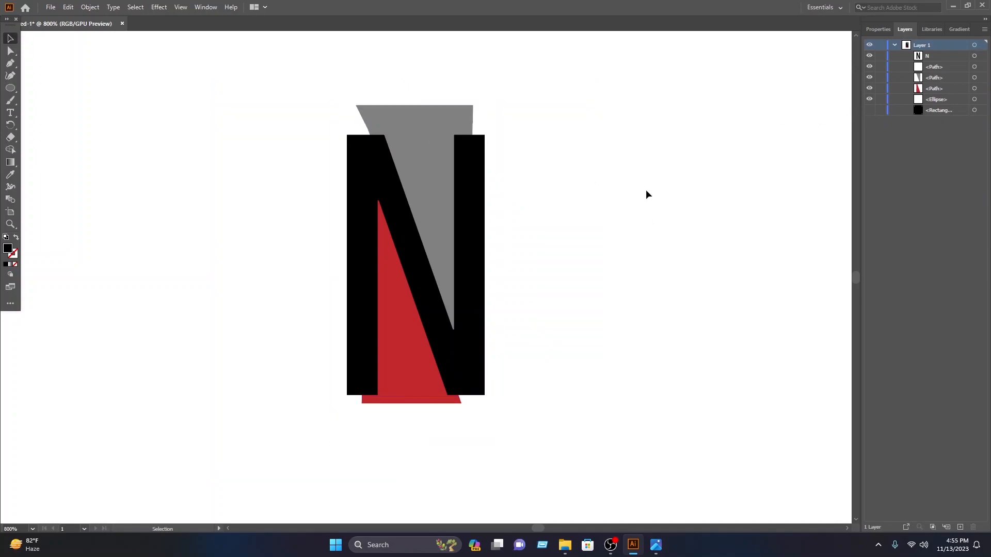
Step: Trim the parts of the gray and red paths that extend beyond the circle using the Shape Builder tool
{"action": "left_click_drag", "start_coordinate": [687, 457], "coordinate": [83, 172]}
{"action": "scroll", "coordinate": [362, 190], "scroll_direction": "down", "scroll_amount": 3}
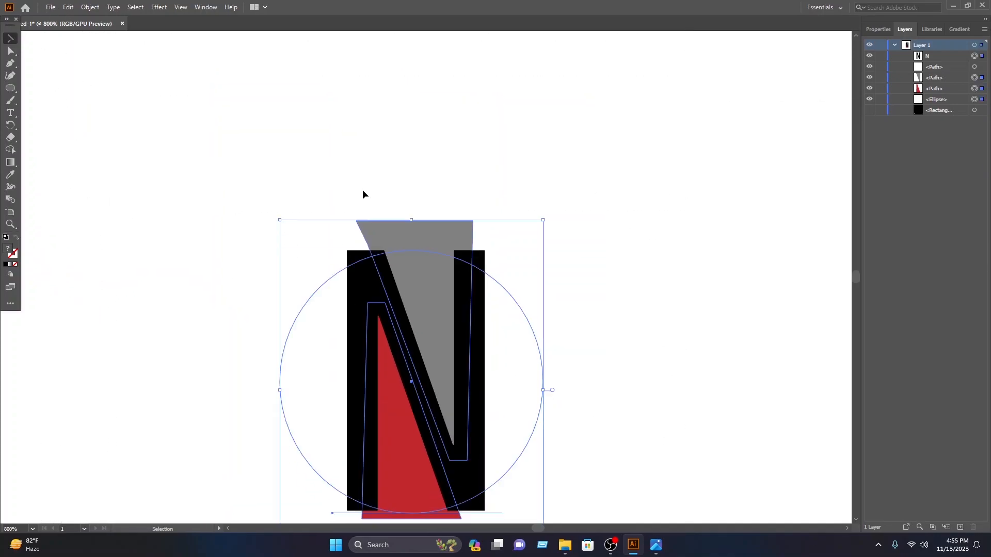
{"action": "scroll", "coordinate": [376, 191], "scroll_direction": "down", "scroll_amount": 2}
{"action": "left_click", "coordinate": [10, 150]}
{"action": "left_click", "coordinate": [424, 98], "text": "alt"}
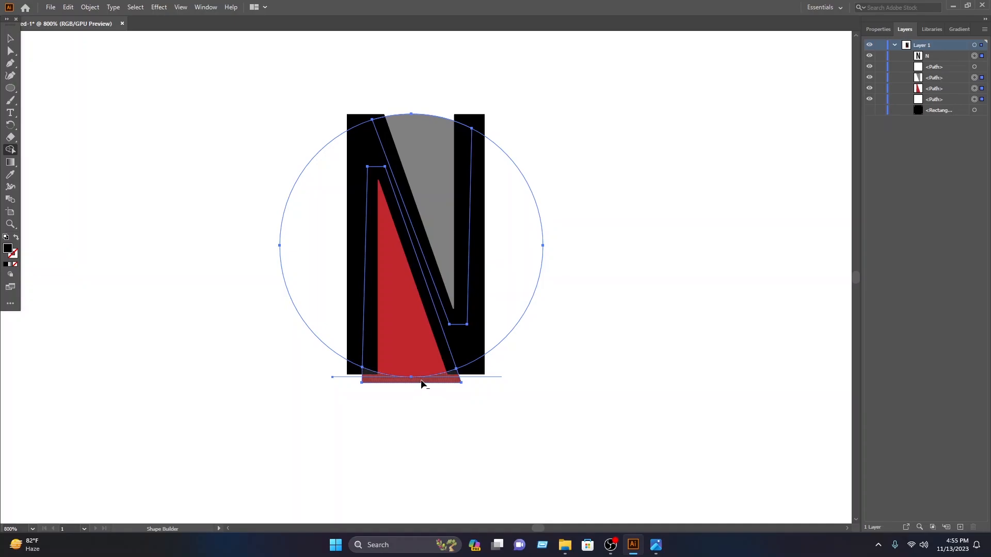
{"action": "left_click", "coordinate": [422, 385], "text": "alt"}
Step: Deselect the artwork and make the black rounded rectangle visible again
{"action": "left_click", "coordinate": [10, 38]}
{"action": "left_click", "coordinate": [173, 84]}
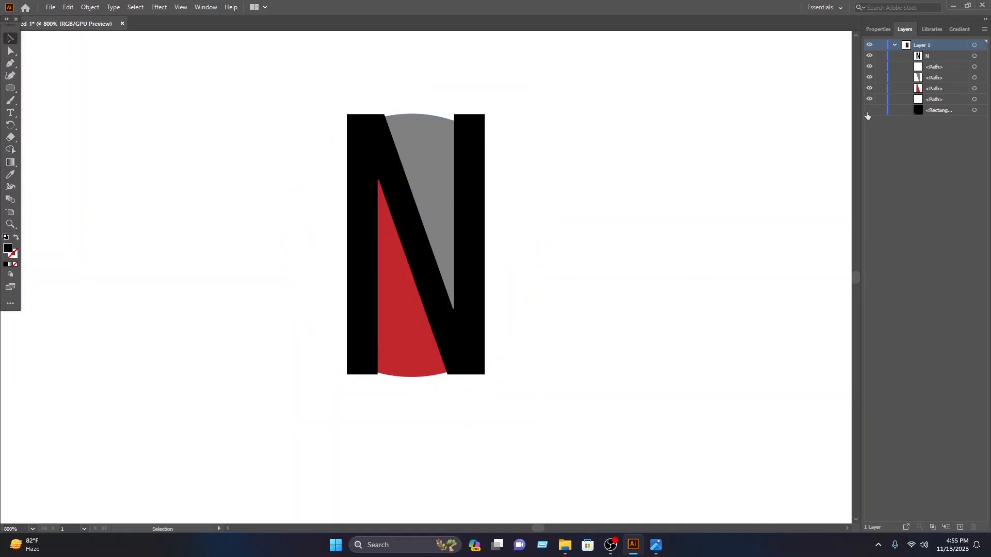
{"action": "left_click", "coordinate": [868, 111]}
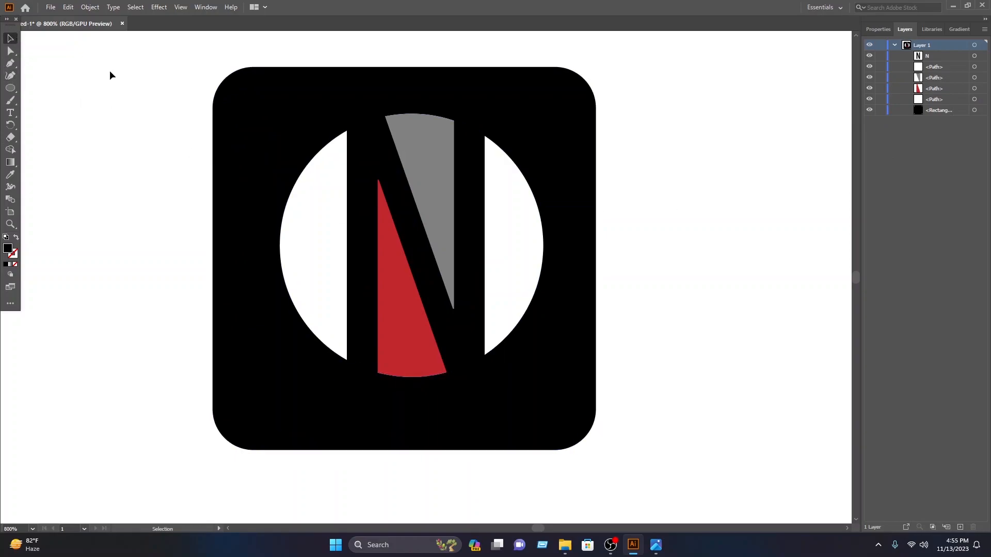
Step: Select the letter N's text and fill it with the dark red swatch C1272D
{"action": "left_click", "coordinate": [463, 334]}
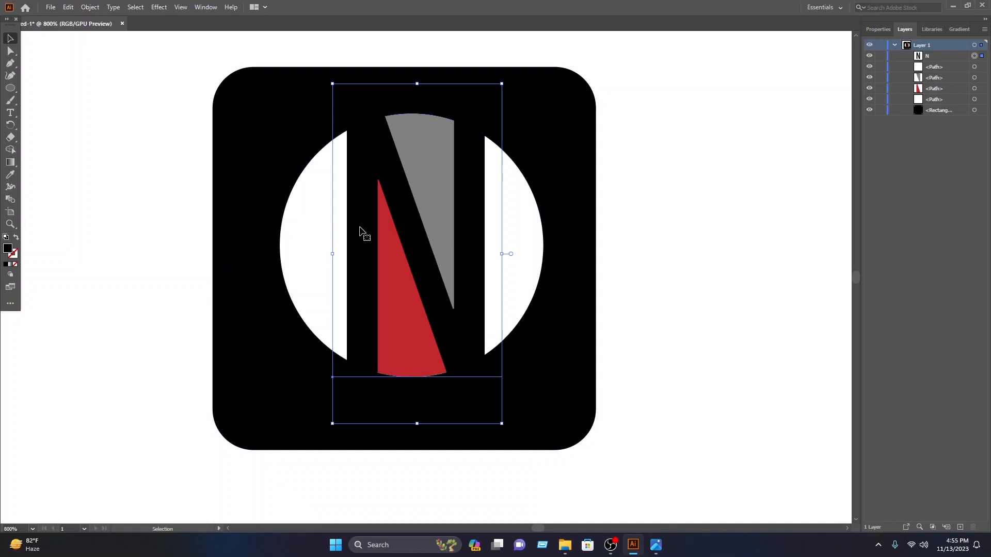
{"action": "key", "text": "ctrl+shift+a"}
{"action": "key", "text": "t"}
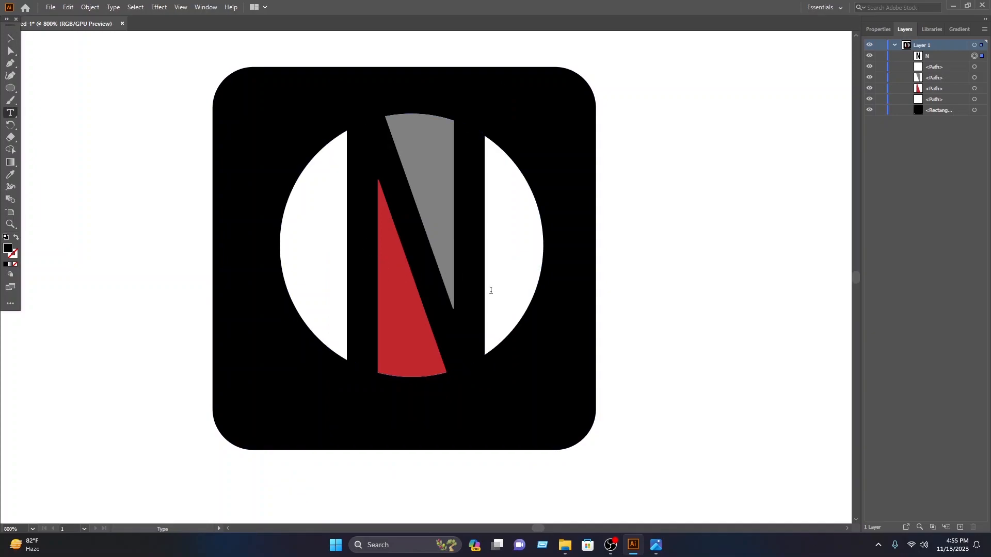
{"action": "double_click", "coordinate": [436, 290]}
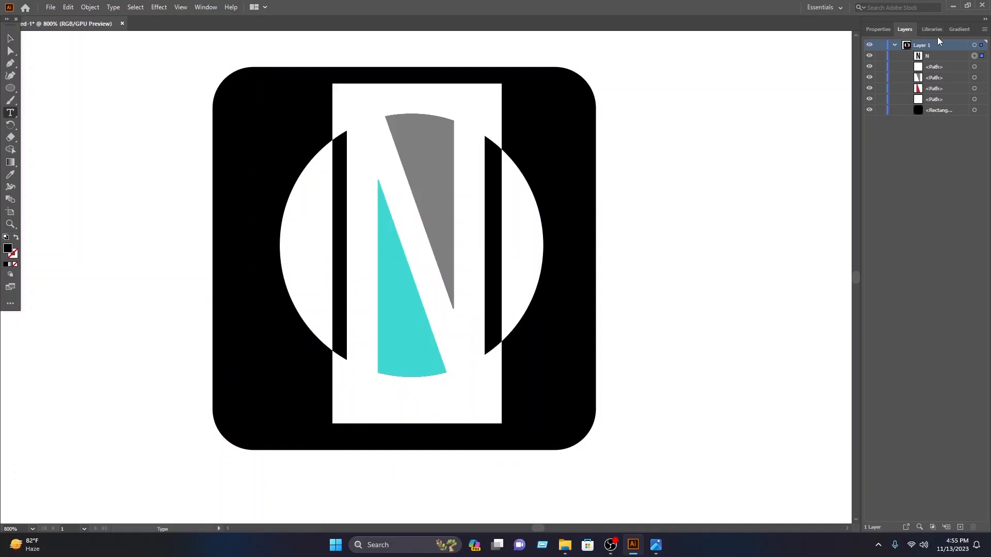
{"action": "left_click", "coordinate": [883, 29]}
{"action": "left_click", "coordinate": [871, 142]}
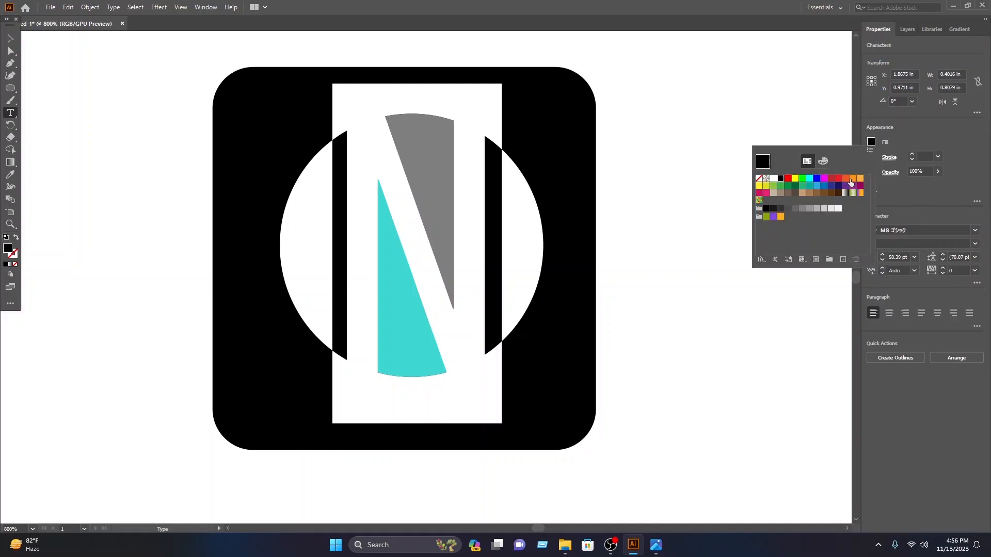
{"action": "left_click", "coordinate": [830, 179]}
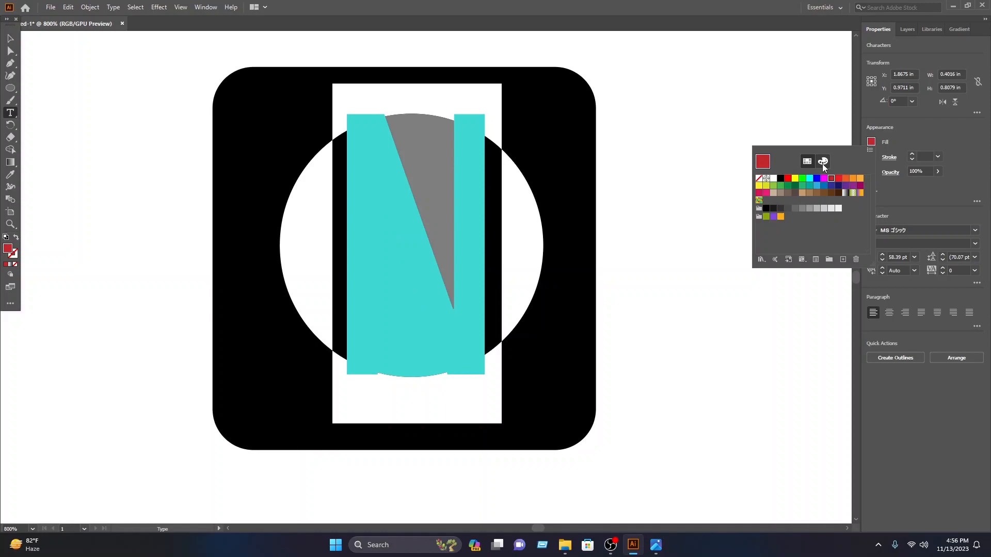
Step: Brighten the N's red fill by setting green to 0 and raising red to its maximum, keeping blue at 45
{"action": "left_click", "coordinate": [823, 162]}
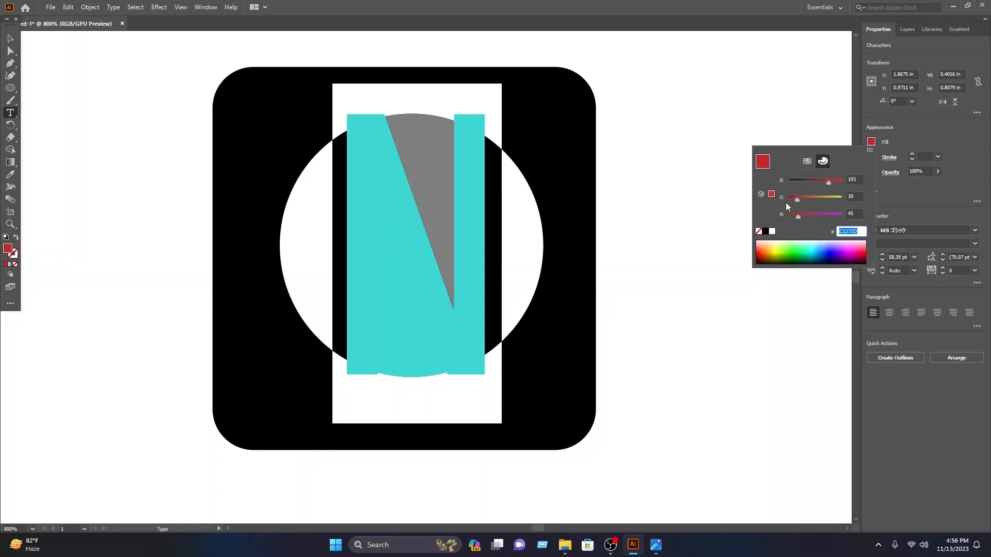
{"action": "left_click_drag", "start_coordinate": [798, 199], "coordinate": [789, 200]}
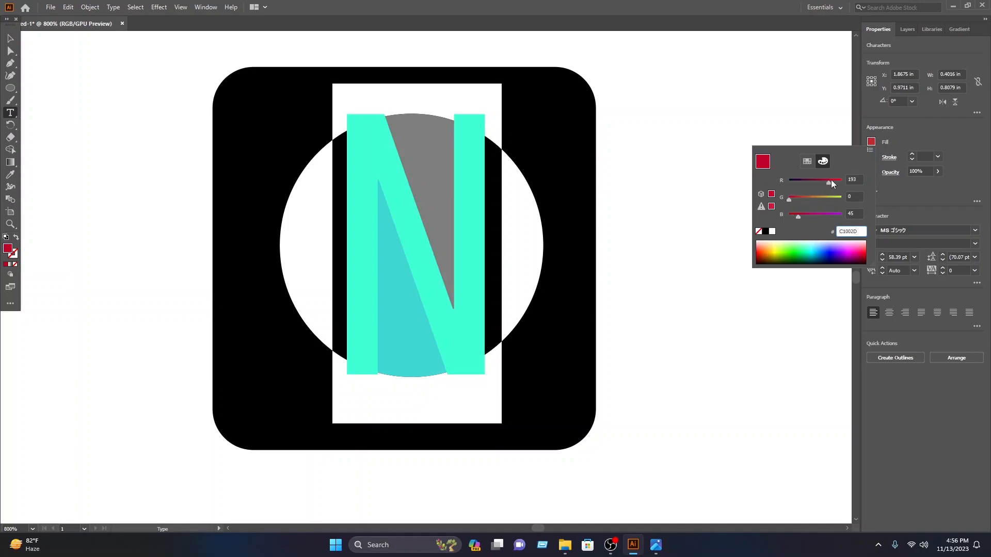
{"action": "left_click_drag", "start_coordinate": [829, 182], "coordinate": [843, 182]}
{"action": "left_click", "coordinate": [7, 39]}
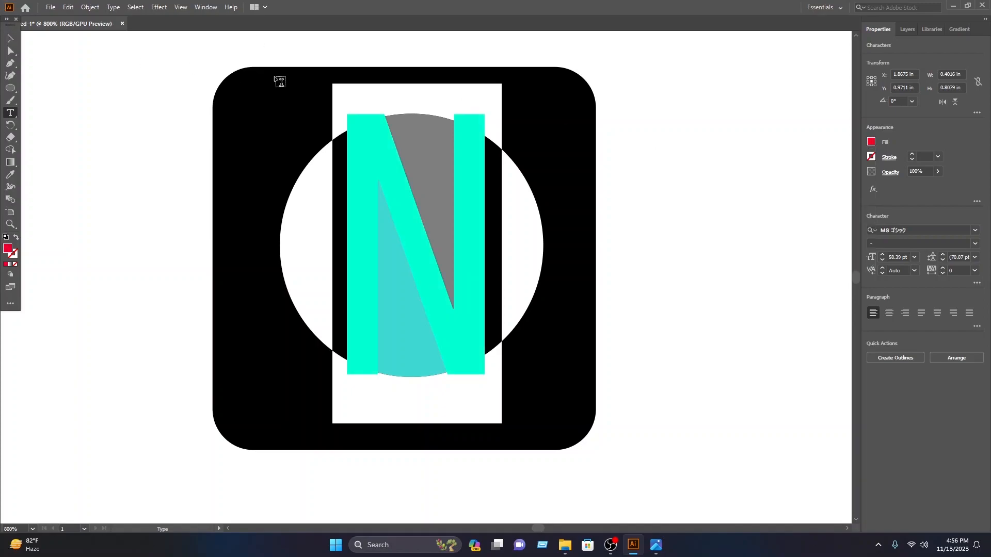
{"action": "left_click", "coordinate": [245, 77]}
{"action": "left_click", "coordinate": [6, 40]}
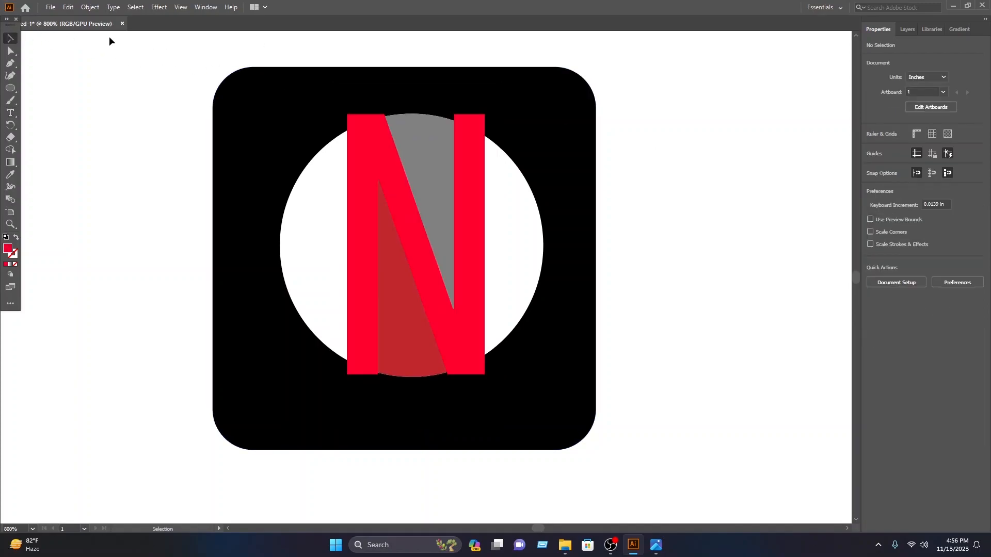
Step: Lock the letter N in Layer 1
{"action": "left_click", "coordinate": [453, 316]}
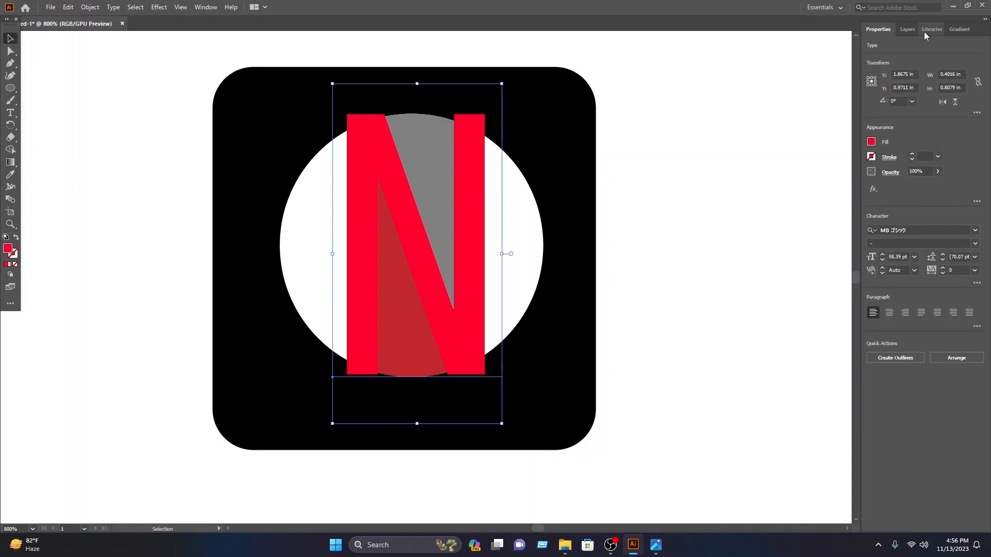
{"action": "left_click", "coordinate": [905, 30]}
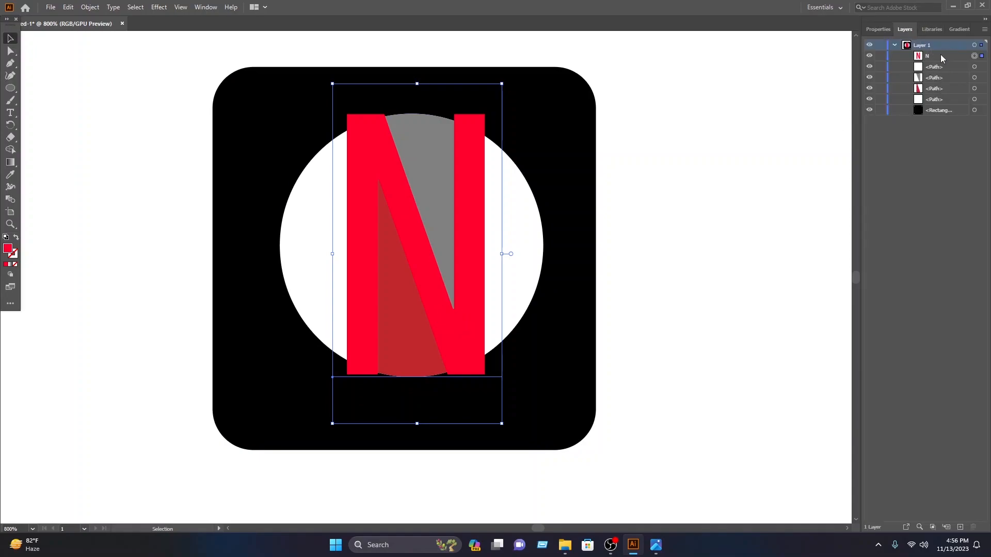
{"action": "left_click", "coordinate": [880, 56]}
Step: Change the fill of the path between the N's left stem and diagonal to dark maroon 3F0500
{"action": "left_click", "coordinate": [394, 317]}
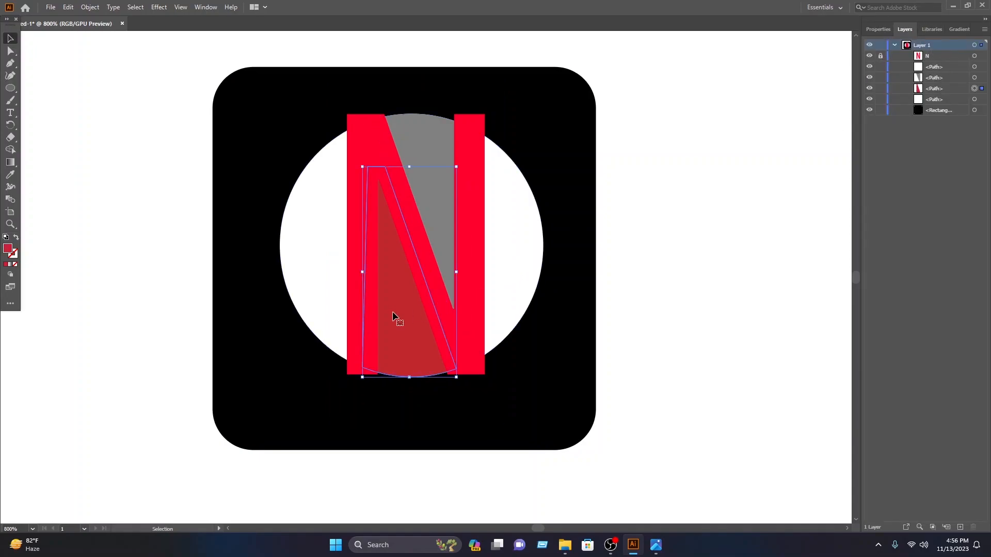
{"action": "left_click", "coordinate": [880, 30]}
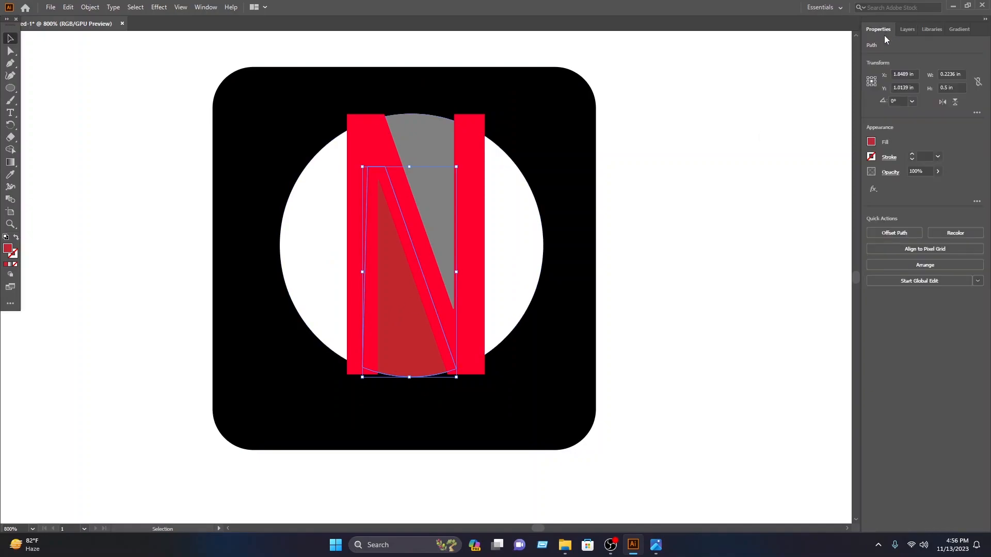
{"action": "left_click", "coordinate": [870, 142]}
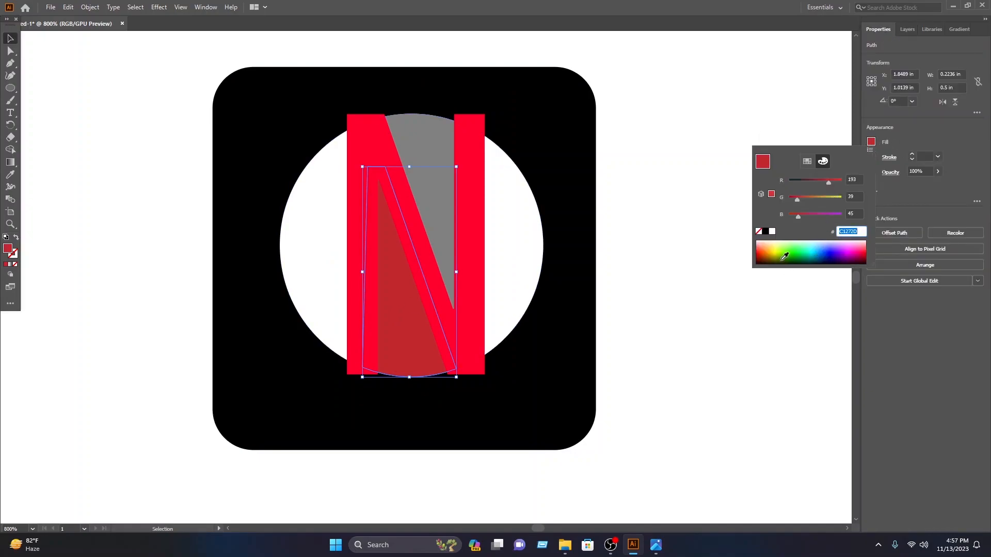
{"action": "left_click", "coordinate": [762, 253]}
{"action": "left_click", "coordinate": [760, 257]}
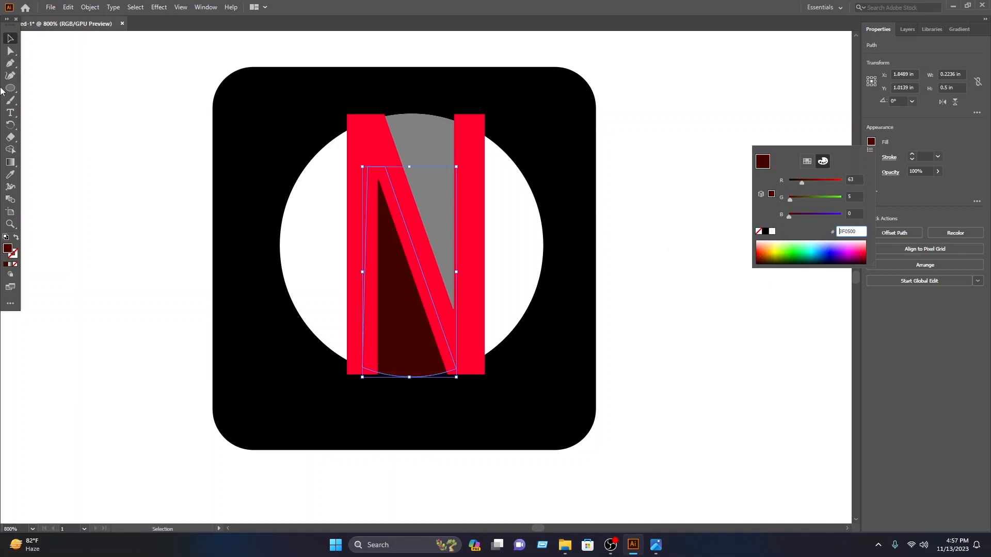
{"action": "left_click", "coordinate": [9, 38]}
{"action": "left_click", "coordinate": [93, 64]}
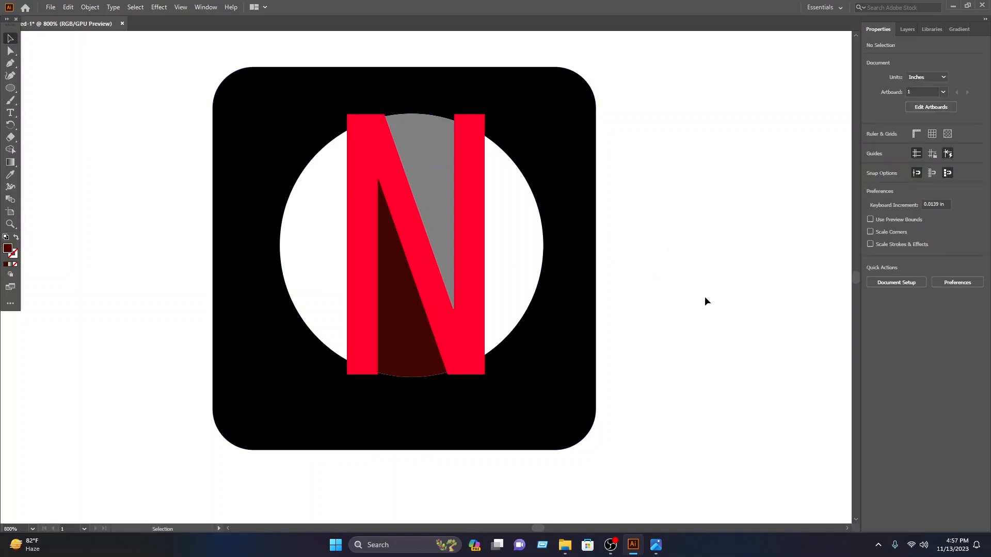
Step: Hide the letter N, the dark maroon path and the grey path in Layer 1
{"action": "left_click", "coordinate": [907, 30]}
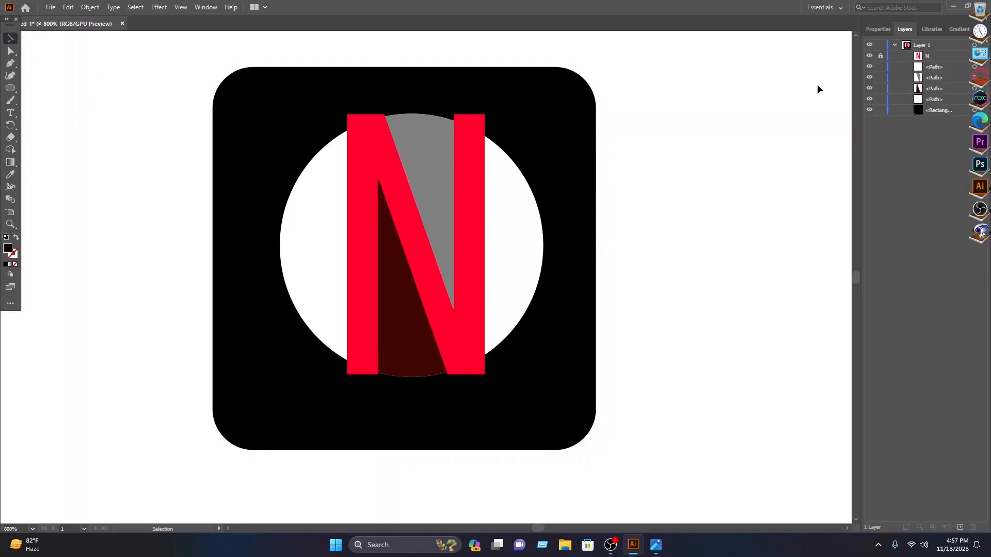
{"action": "left_click", "coordinate": [869, 55]}
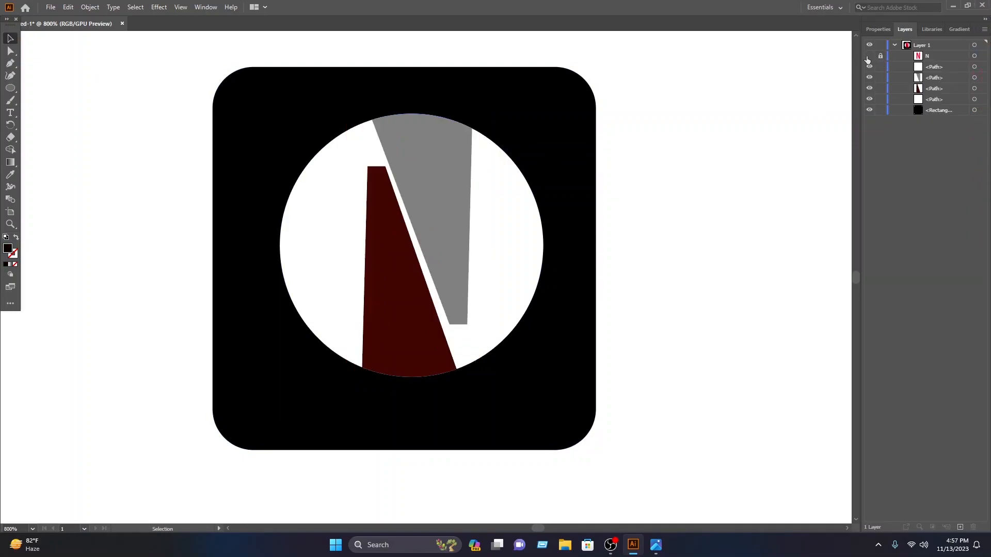
{"action": "left_click", "coordinate": [870, 88]}
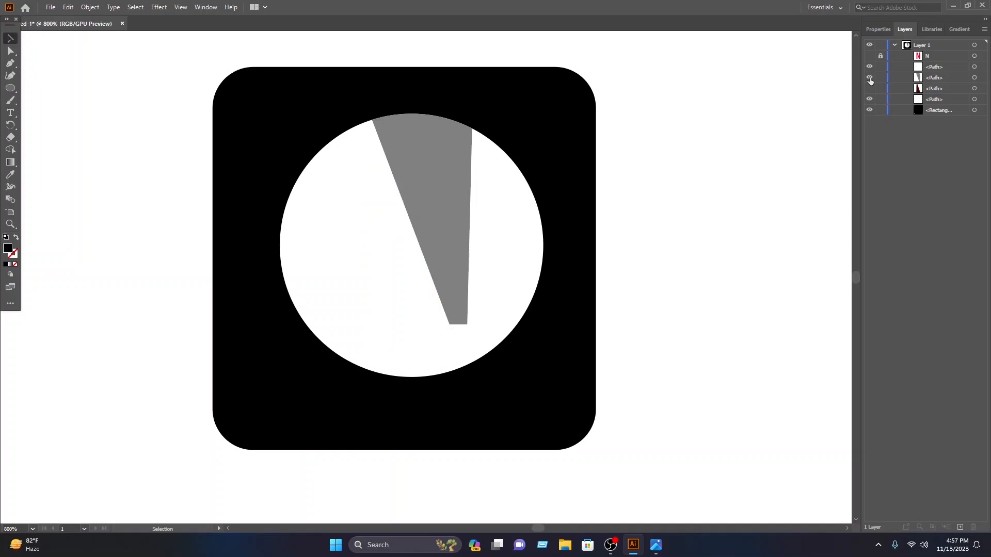
{"action": "left_click", "coordinate": [869, 78]}
Step: Cut the white circle out of the black rounded square with the Shape Builder tool
{"action": "left_click_drag", "start_coordinate": [693, 490], "coordinate": [300, 127]}
{"action": "scroll", "coordinate": [301, 125], "scroll_direction": "down", "scroll_amount": 1}
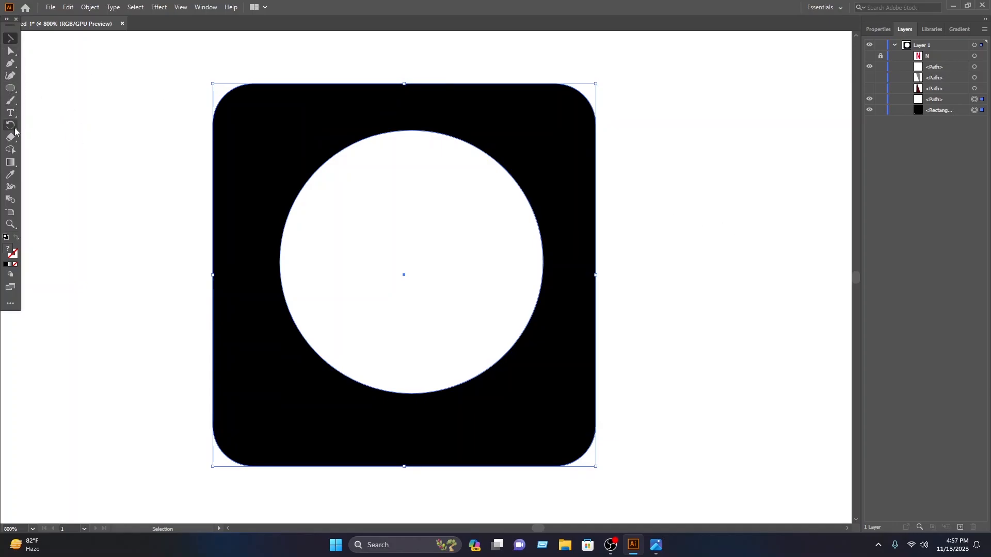
{"action": "left_click", "coordinate": [10, 149]}
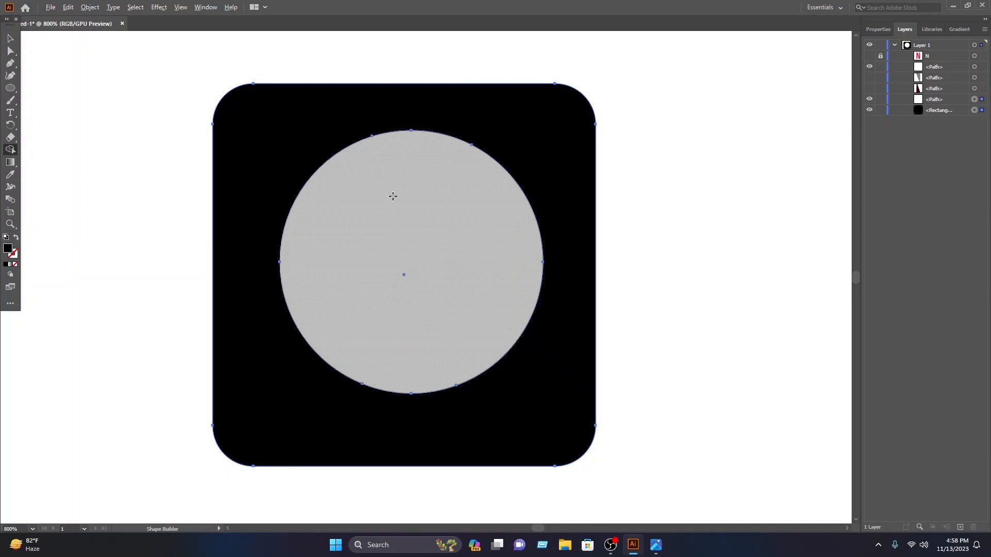
{"action": "left_click", "coordinate": [374, 220], "text": "alt"}
{"action": "left_click", "coordinate": [10, 38]}
{"action": "left_click", "coordinate": [196, 106]}
Step: Show the dark maroon path, the grey path and the letter N again
{"action": "left_click", "coordinate": [869, 89]}
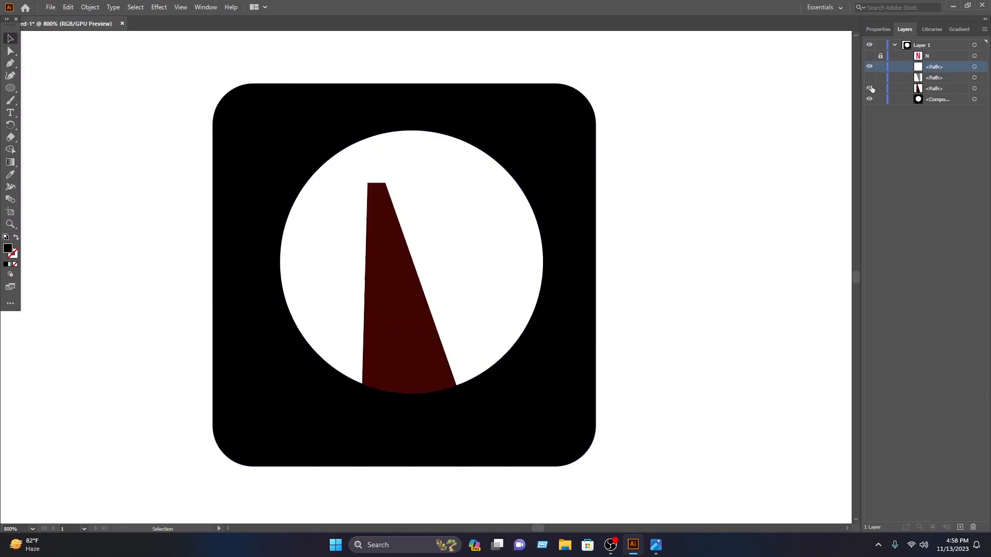
{"action": "left_click", "coordinate": [870, 77]}
{"action": "left_click", "coordinate": [870, 55]}
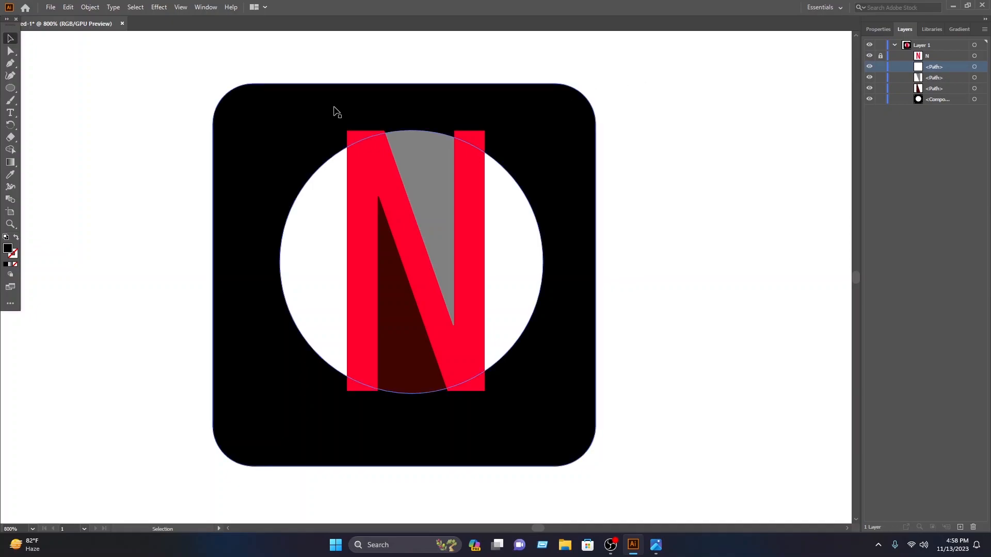
Step: Bring the black rounded square with the circular cutout to the front of the stack
{"action": "left_click", "coordinate": [582, 287]}
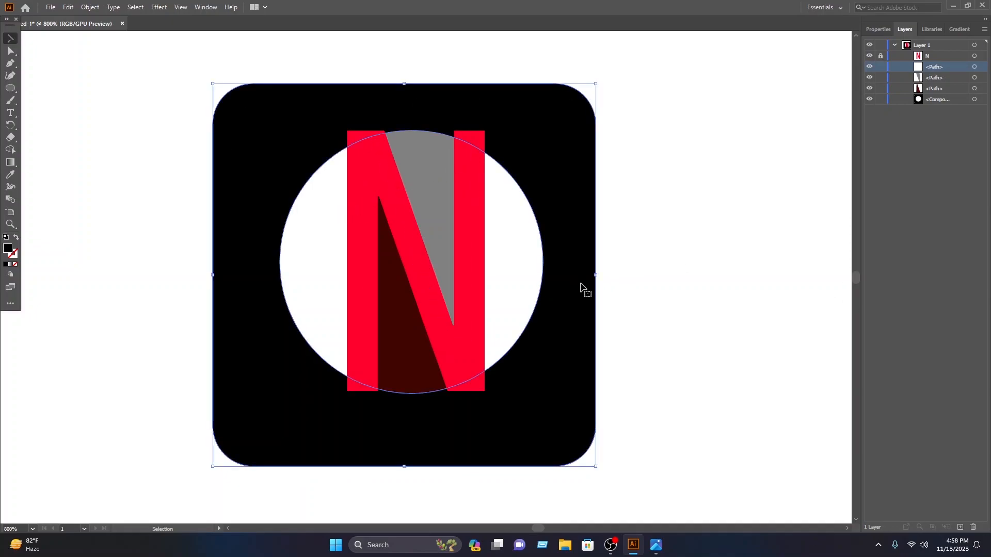
{"action": "right_click", "coordinate": [547, 128]}
{"action": "mouse_move", "coordinate": [602, 249]}
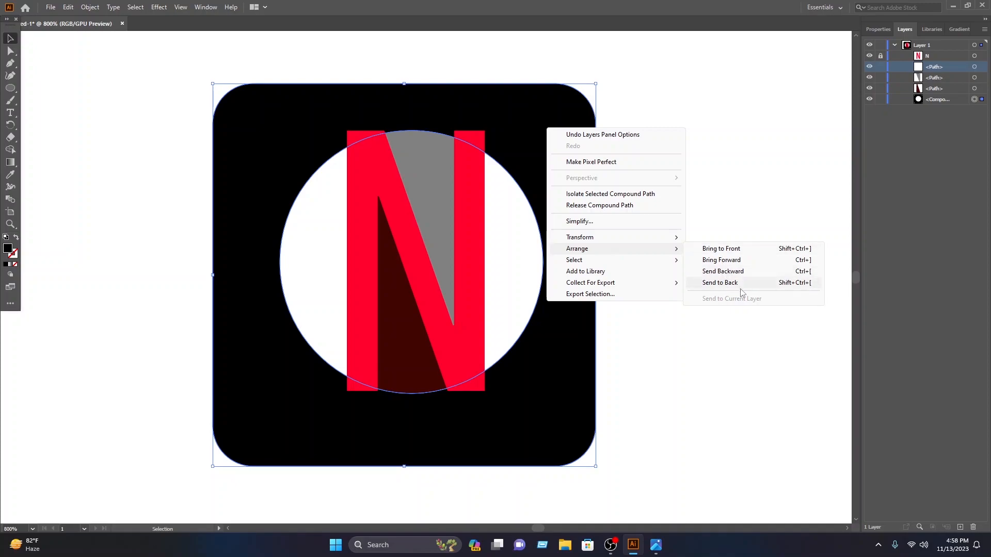
{"action": "left_click", "coordinate": [723, 249]}
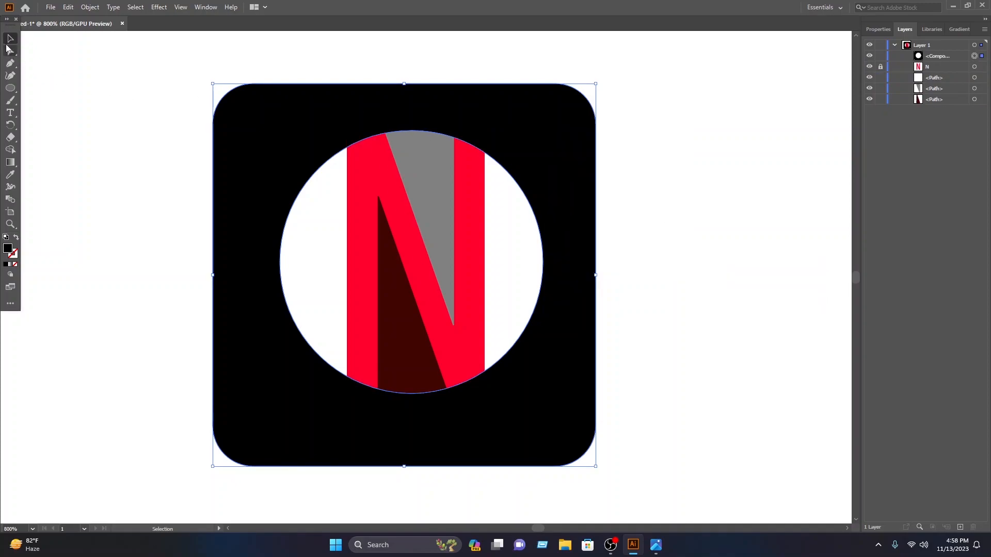
{"action": "left_click", "coordinate": [110, 60]}
Step: Select the whole logo including the letter N, enlarge it and place it near the artboard's centre
{"action": "scroll", "coordinate": [713, 331], "scroll_direction": "down", "scroll_amount": 2}
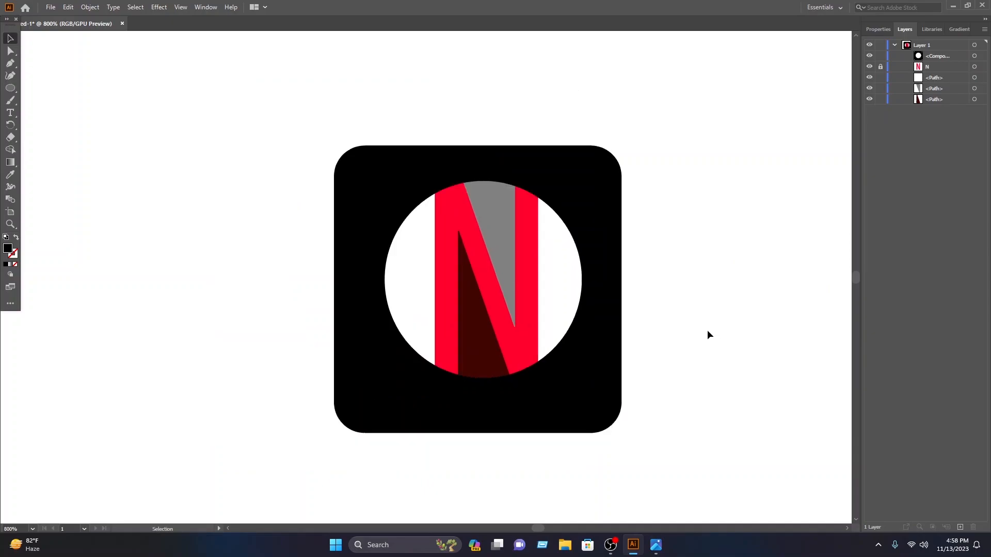
{"action": "left_click_drag", "start_coordinate": [622, 451], "coordinate": [279, 161]}
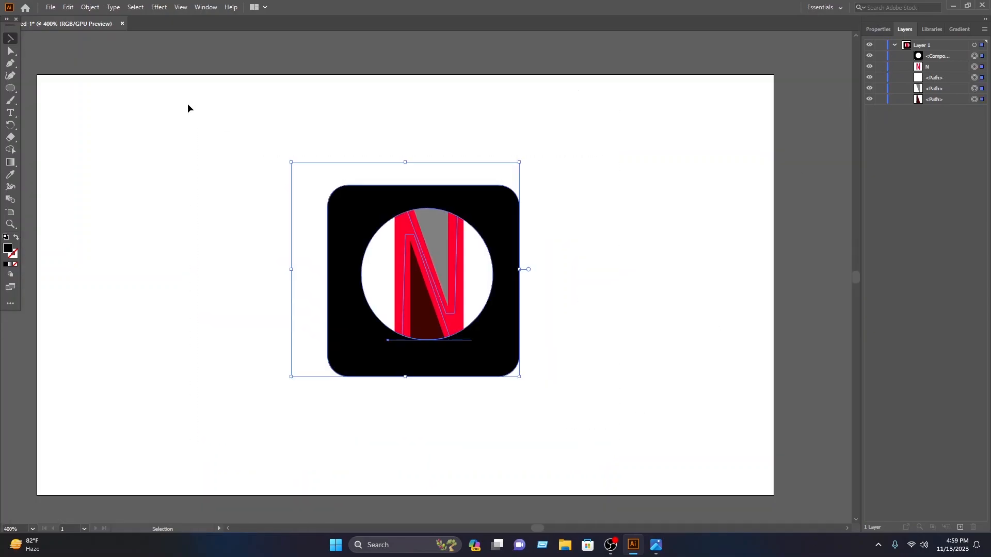
{"action": "left_click_drag", "start_coordinate": [521, 159], "coordinate": [658, 38]}
{"action": "left_click_drag", "start_coordinate": [615, 123], "coordinate": [555, 176]}
{"action": "left_click", "coordinate": [683, 167]}
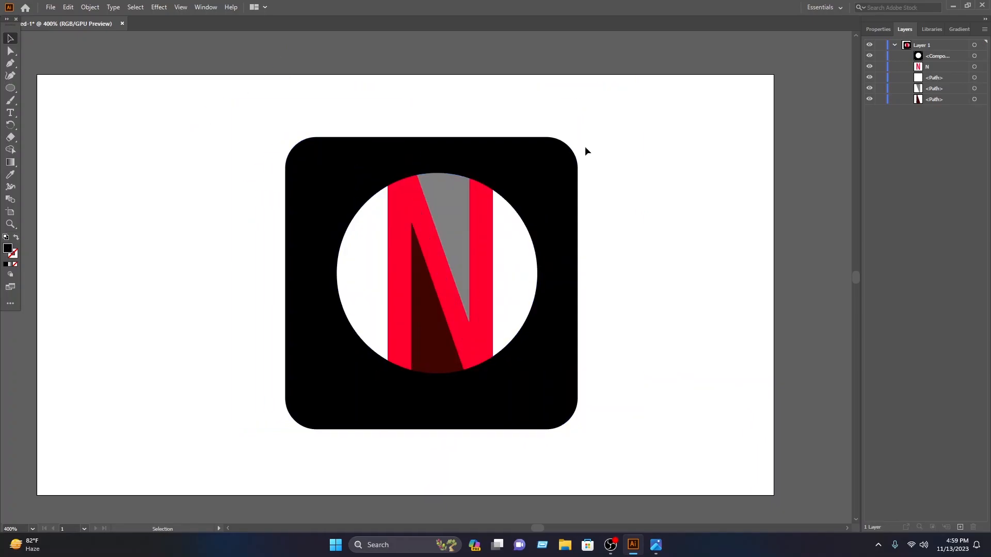
Step: Start exporting the logo to the Desktop as a PNG file named B
{"action": "left_click", "coordinate": [50, 7]}
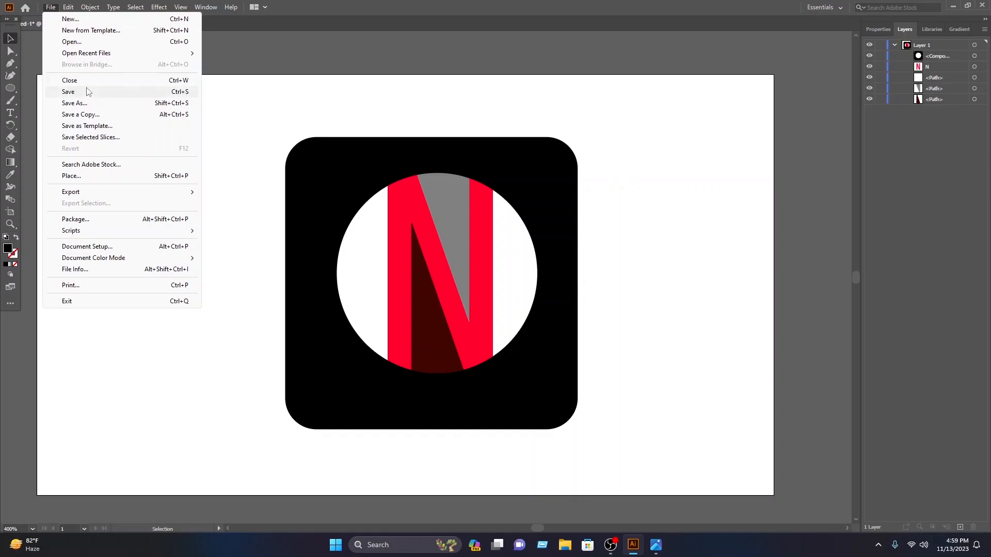
{"action": "mouse_move", "coordinate": [79, 190]}
{"action": "left_click", "coordinate": [235, 205]}
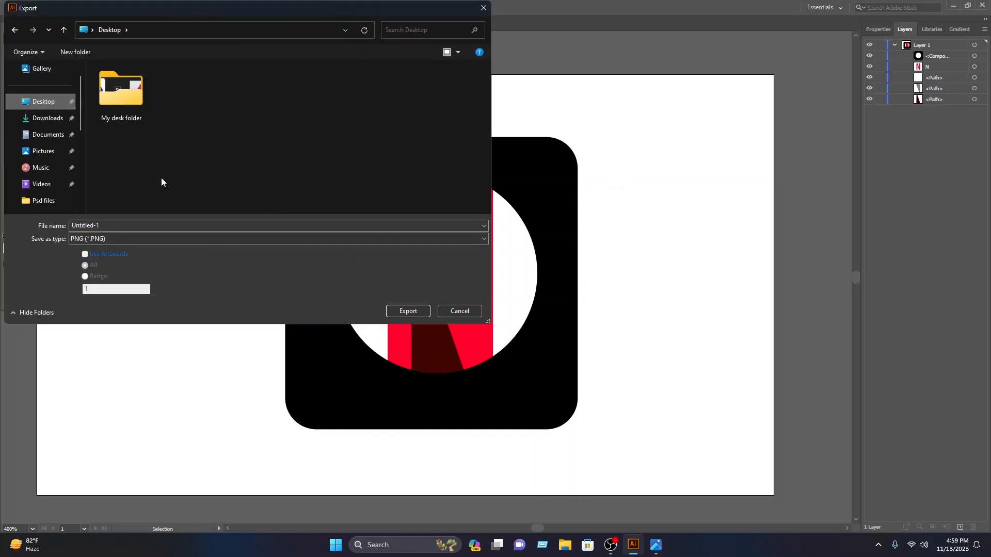
{"action": "left_click", "coordinate": [145, 223]}
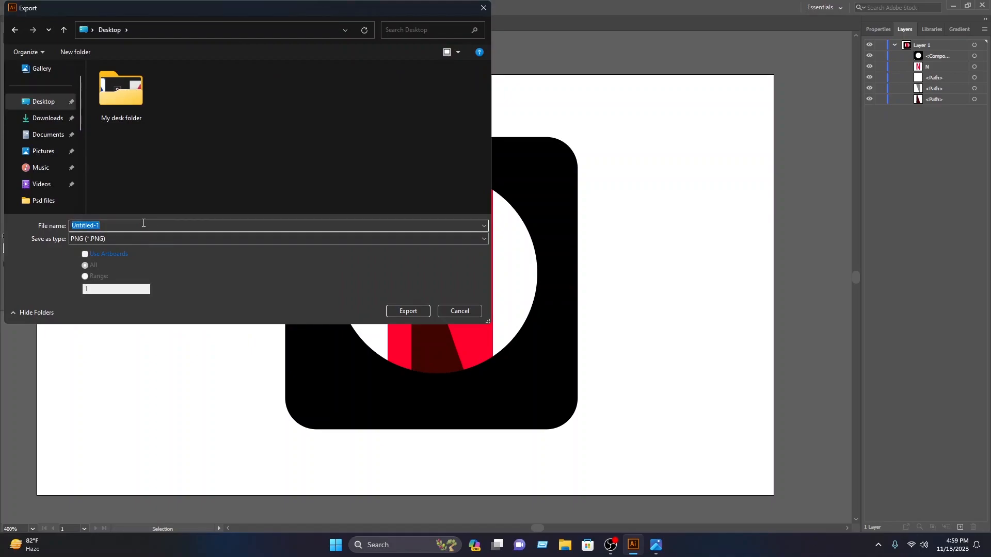
{"action": "type", "text": "B"}
{"action": "left_click", "coordinate": [97, 240]}
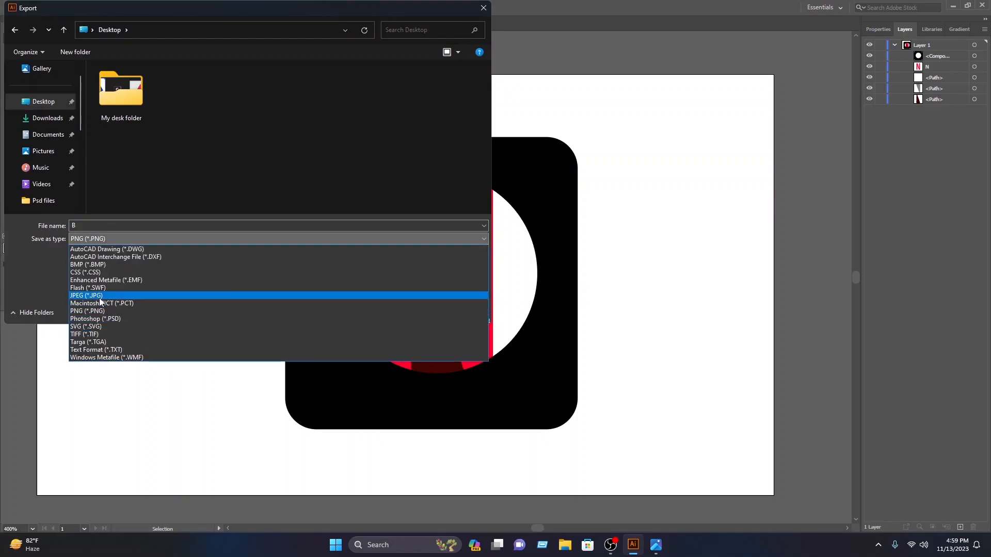
{"action": "left_click", "coordinate": [99, 294]}
{"action": "left_click", "coordinate": [108, 237]}
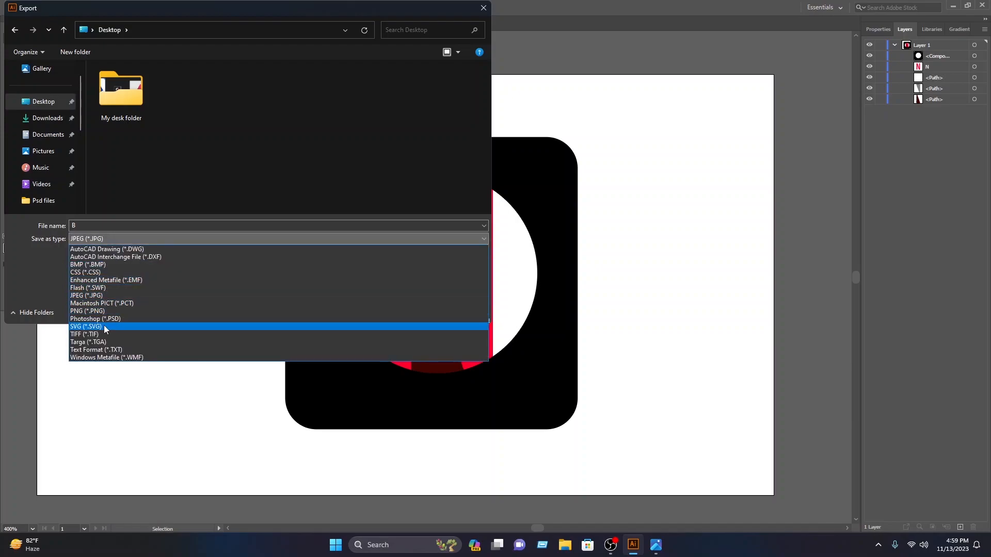
{"action": "left_click", "coordinate": [107, 311]}
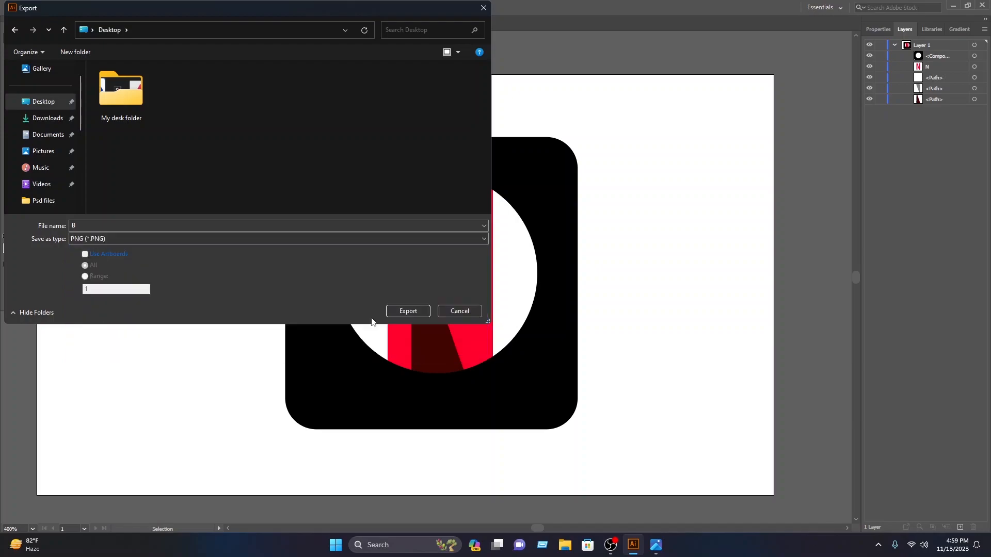
{"action": "left_click", "coordinate": [408, 311]}
Step: Export the PNG at High (300 ppi) resolution with a transparent background
{"action": "left_click", "coordinate": [515, 267]}
{"action": "left_click", "coordinate": [503, 300]}
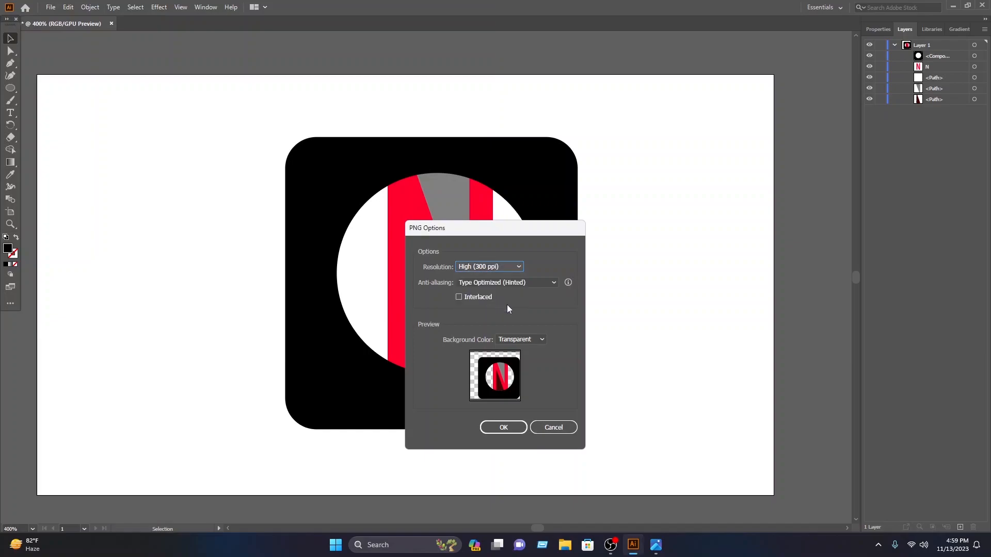
{"action": "left_click", "coordinate": [520, 340]}
{"action": "left_click", "coordinate": [516, 347]}
{"action": "left_click", "coordinate": [503, 428]}
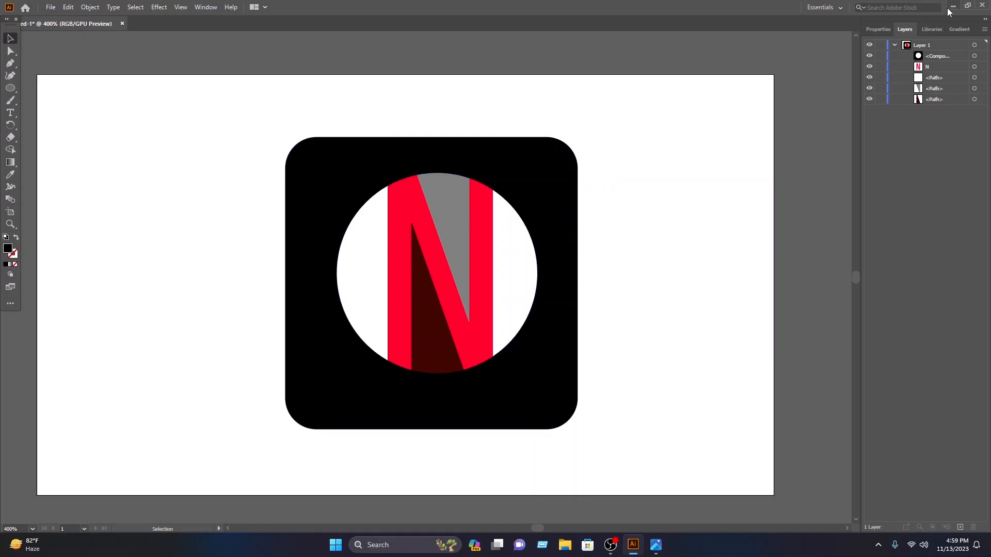
Step: Minimize Illustrator, launch Photoshop and open the recent file Logo Mockup on panel wall.psd
{"action": "left_click", "coordinate": [952, 7]}
{"action": "mouse_move", "coordinate": [987, 78]}
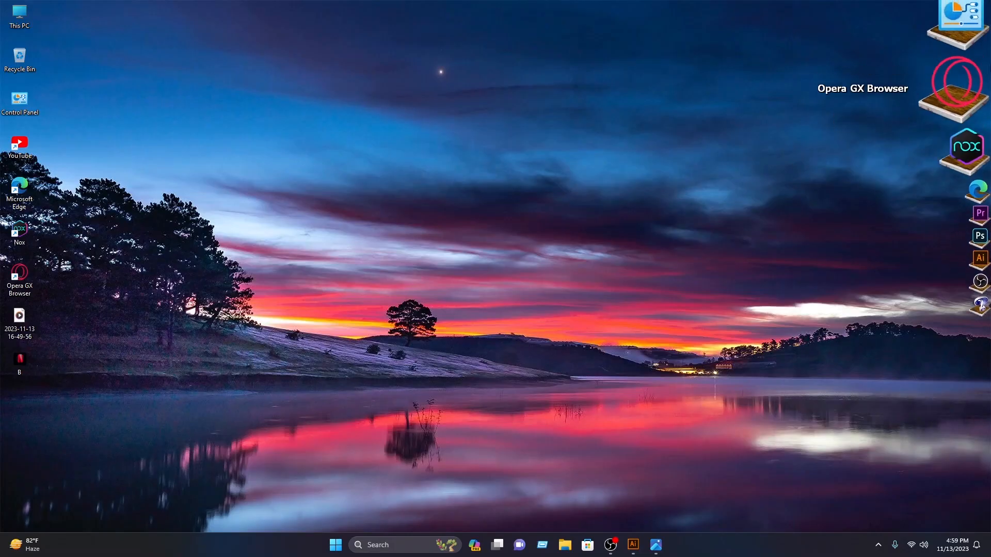
{"action": "left_click", "coordinate": [965, 165]}
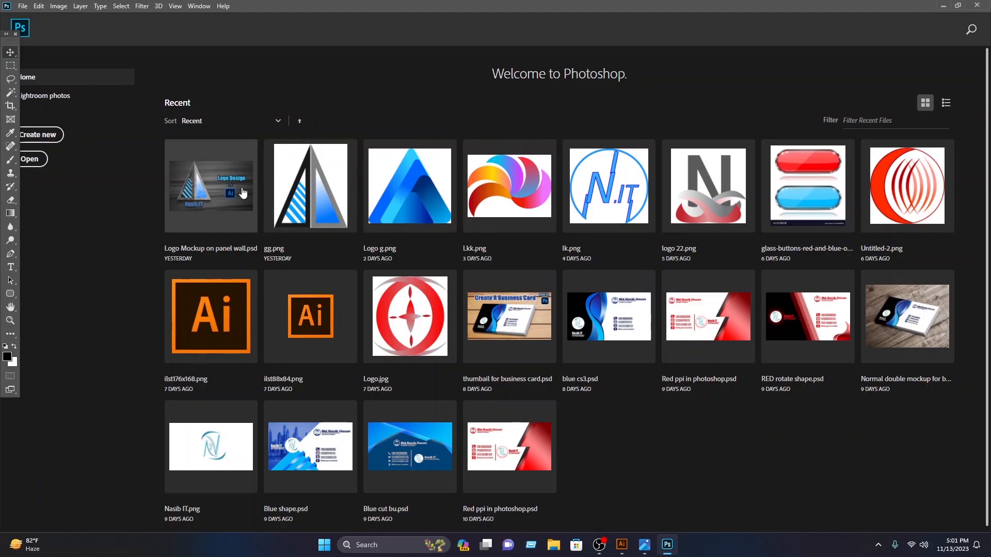
{"action": "left_click", "coordinate": [213, 176]}
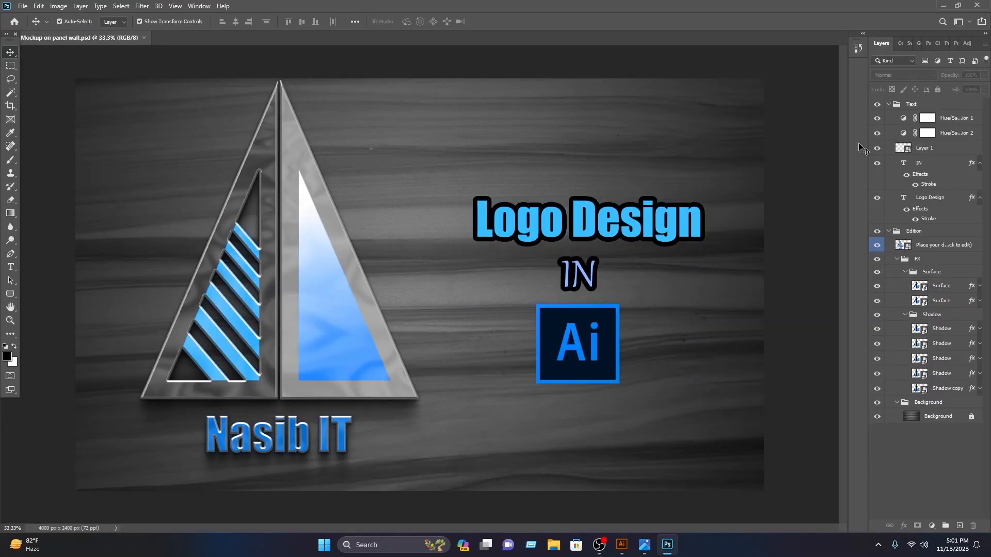
Step: Open the "Place your design here" smart object and delete the old triangle logo, keeping the brand text
{"action": "double_click", "coordinate": [909, 248]}
{"action": "left_click_drag", "start_coordinate": [707, 277], "coordinate": [279, 245]}
{"action": "key", "text": "Delete"}
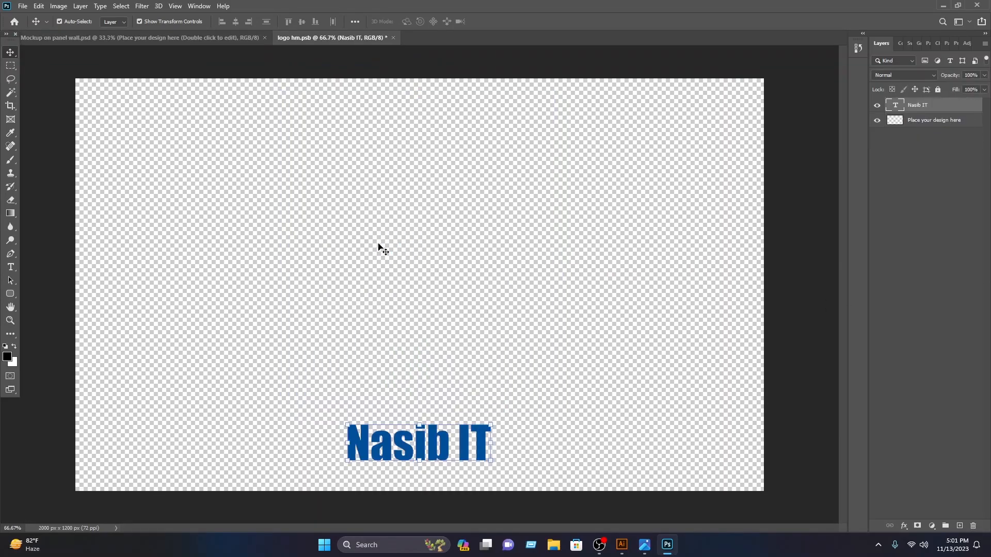
{"action": "key", "text": "Delete"}
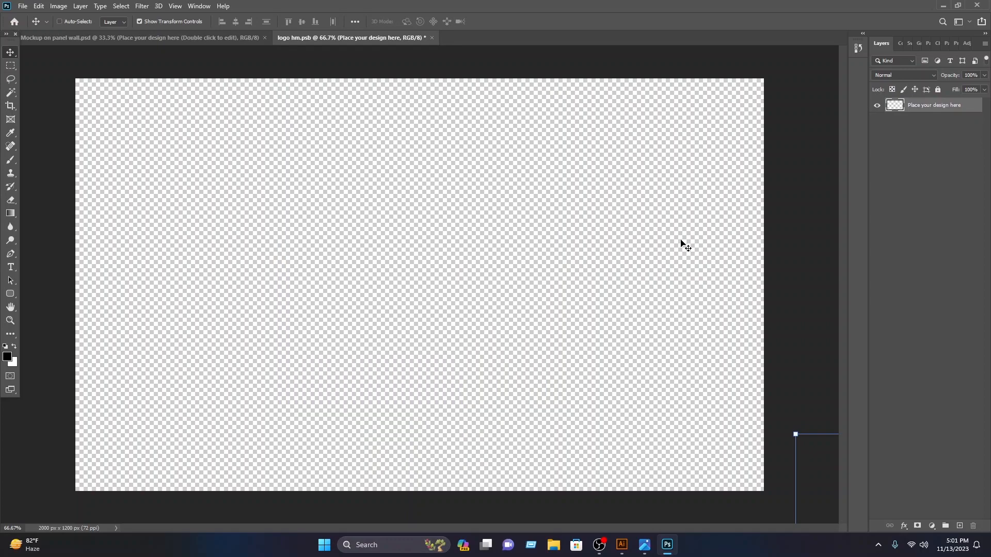
{"action": "key", "text": "ctrl+z"}
Step: Open B.png from the Desktop and copy its logo into the logo hm.psb document
{"action": "left_click", "coordinate": [23, 6]}
{"action": "left_click", "coordinate": [43, 30]}
{"action": "left_click", "coordinate": [250, 106]}
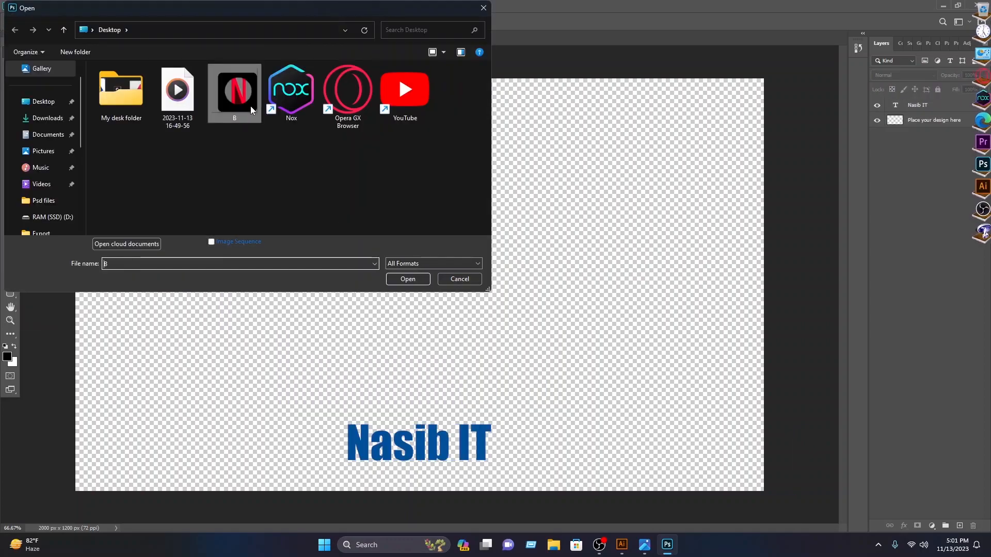
{"action": "left_click", "coordinate": [419, 279]}
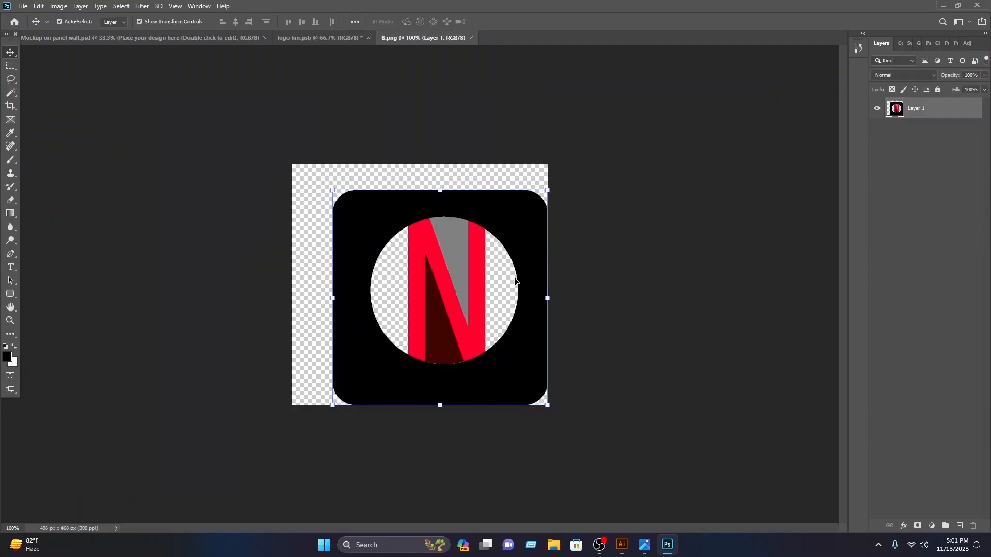
{"action": "left_click_drag", "start_coordinate": [515, 281], "coordinate": [259, 20]}
{"action": "left_click_drag", "start_coordinate": [301, 44], "coordinate": [464, 333]}
Step: Scale the placed logo to 214.69% and position it centred above the brand text
{"action": "left_click_drag", "start_coordinate": [535, 331], "coordinate": [702, 333]}
{"action": "left_click_drag", "start_coordinate": [691, 396], "coordinate": [543, 315]}
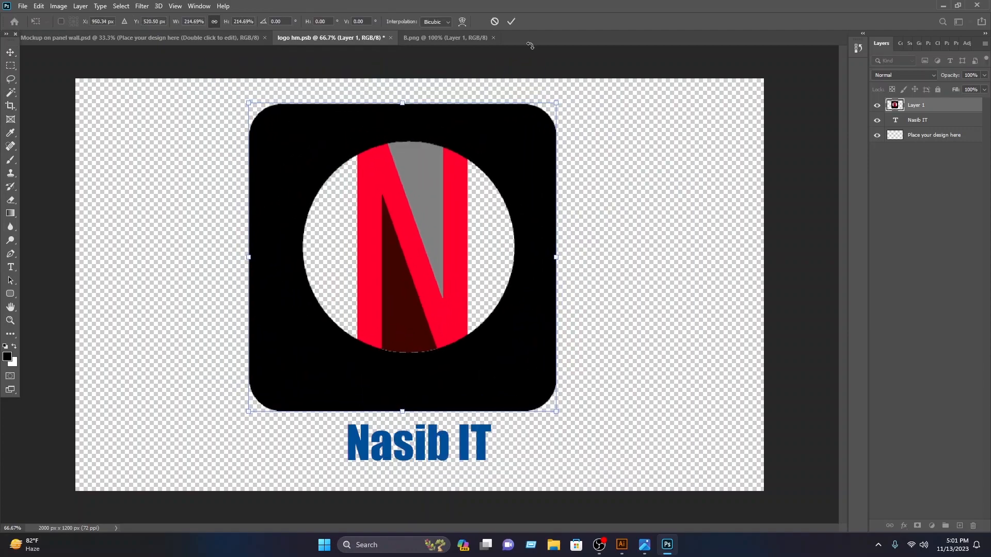
{"action": "mouse_move", "coordinate": [525, 129]}
{"action": "left_mouse_down"}
{"action": "mouse_move", "coordinate": [513, 110]}
{"action": "mouse_move", "coordinate": [525, 147]}
{"action": "left_mouse_up"}
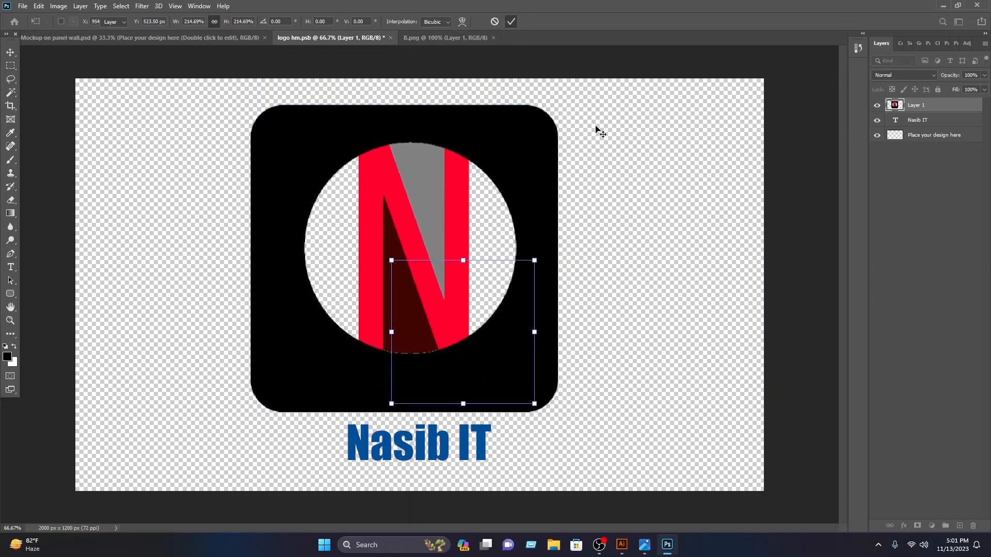
{"action": "key", "text": "Return"}
Step: Recolor the brand text below the logo to the letter N's bright red, ff002d
{"action": "left_click", "coordinate": [447, 451]}
{"action": "double_click", "coordinate": [447, 451]}
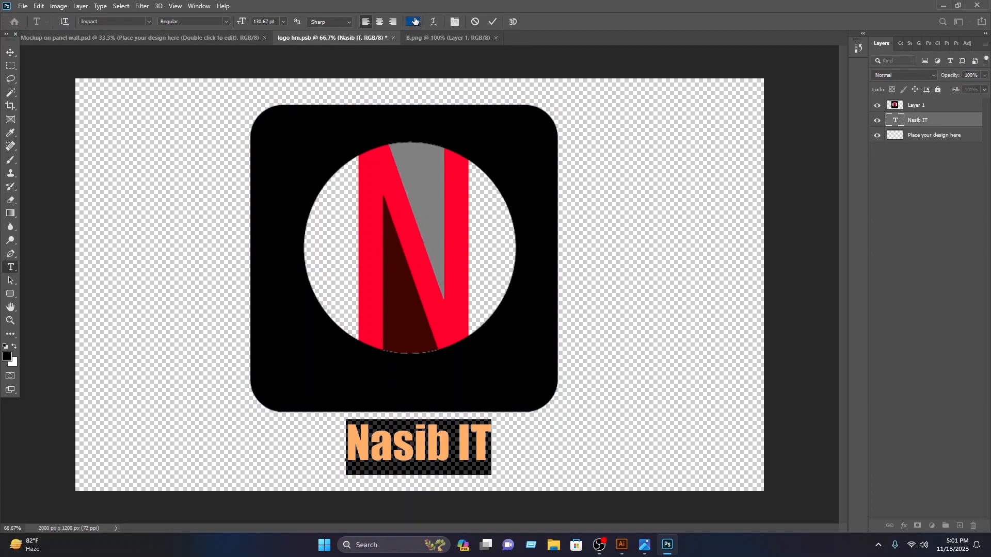
{"action": "left_click", "coordinate": [413, 21]}
{"action": "left_click", "coordinate": [410, 271]}
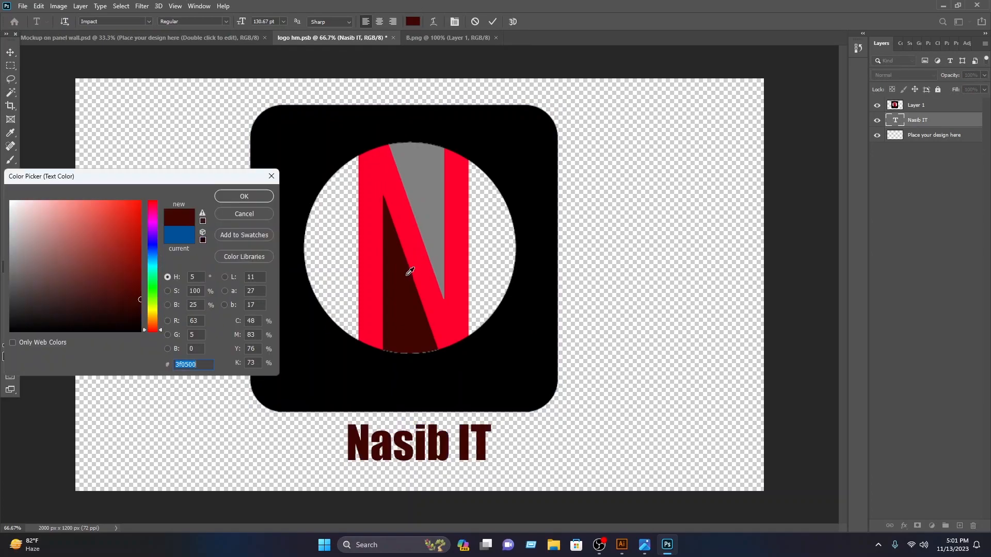
{"action": "left_click", "coordinate": [411, 252]}
{"action": "left_click", "coordinate": [257, 194]}
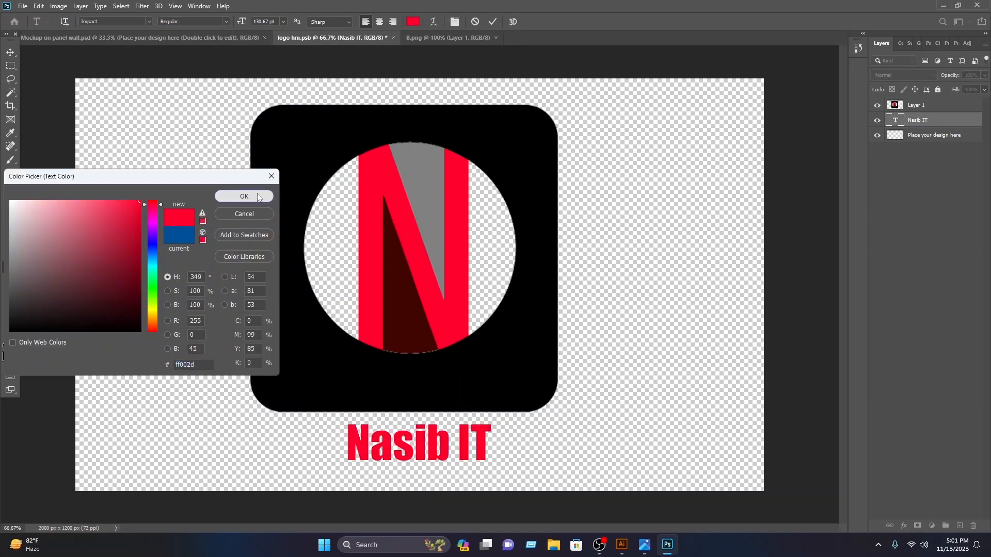
{"action": "left_click", "coordinate": [492, 22]}
{"action": "left_click", "coordinate": [641, 161]}
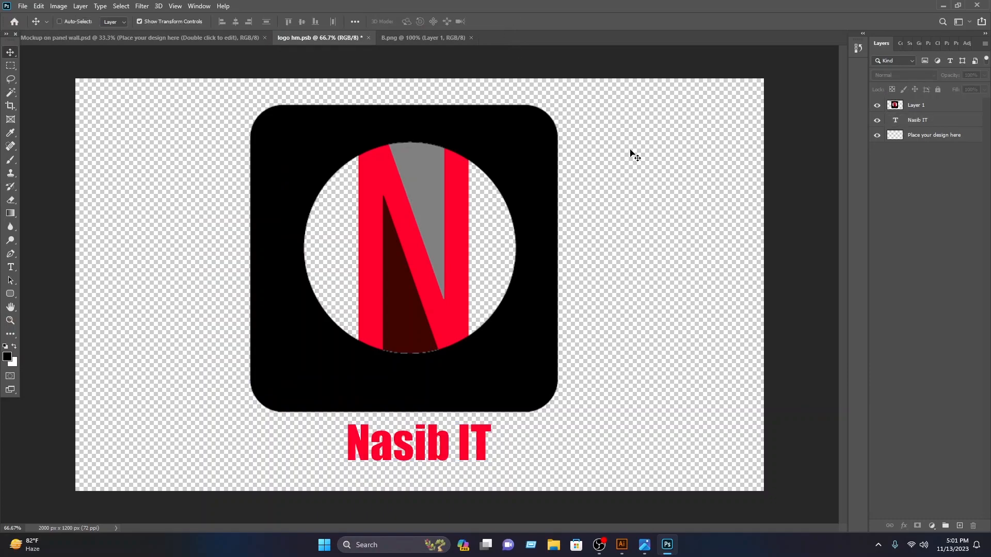
Step: Save and close logo hm.psb to update the mockup, close B.png and deselect the design layer
{"action": "key", "text": "ctrl+s"}
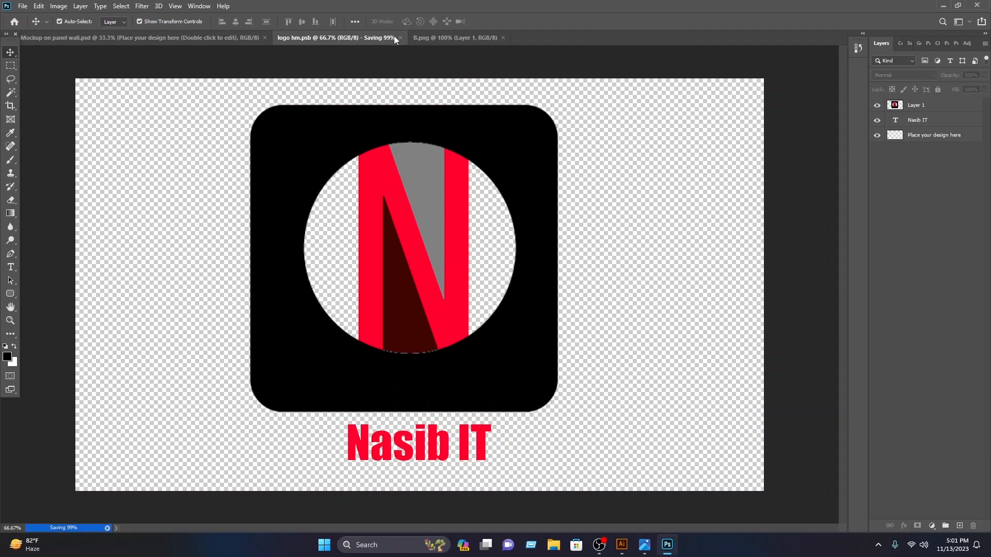
{"action": "left_click", "coordinate": [365, 39]}
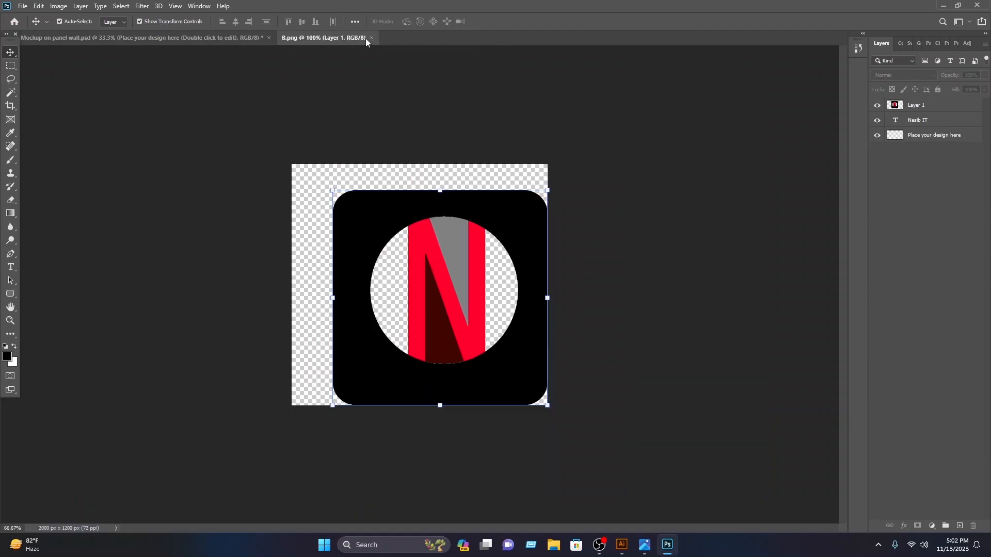
{"action": "left_click", "coordinate": [371, 38]}
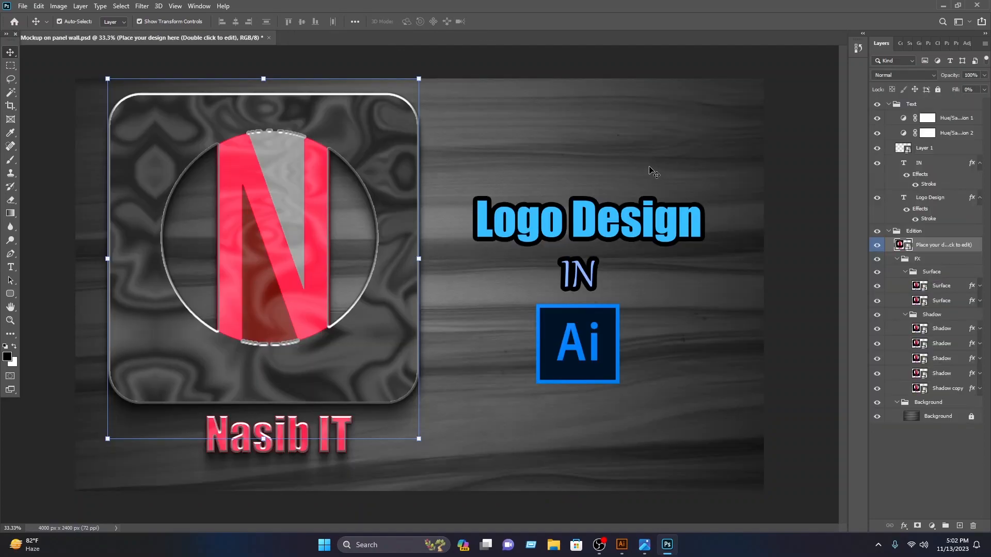
{"action": "left_click", "coordinate": [603, 117]}
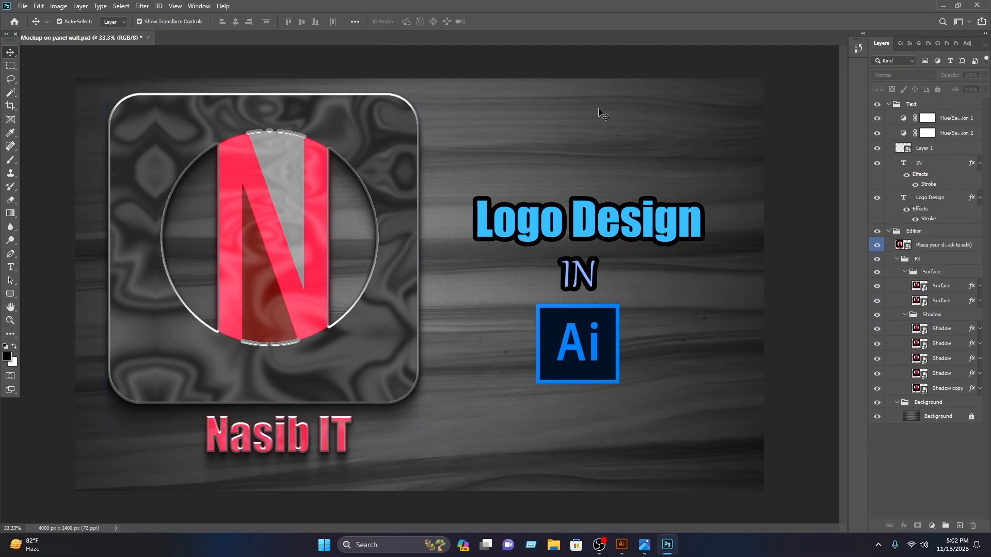